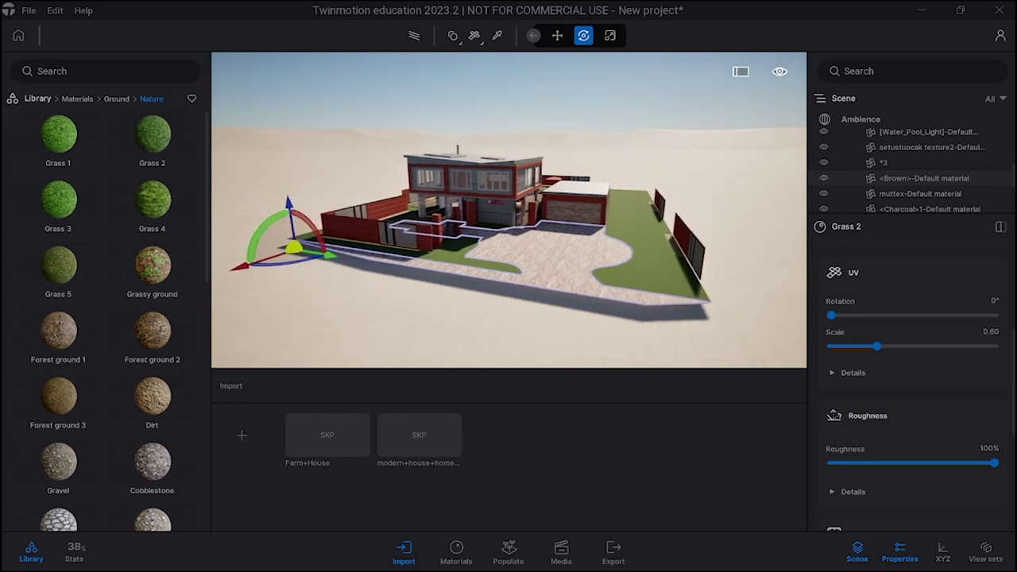
Add the Rocky grasslands landscape from the vegetation library to the scene around the house
left_click(77, 99)
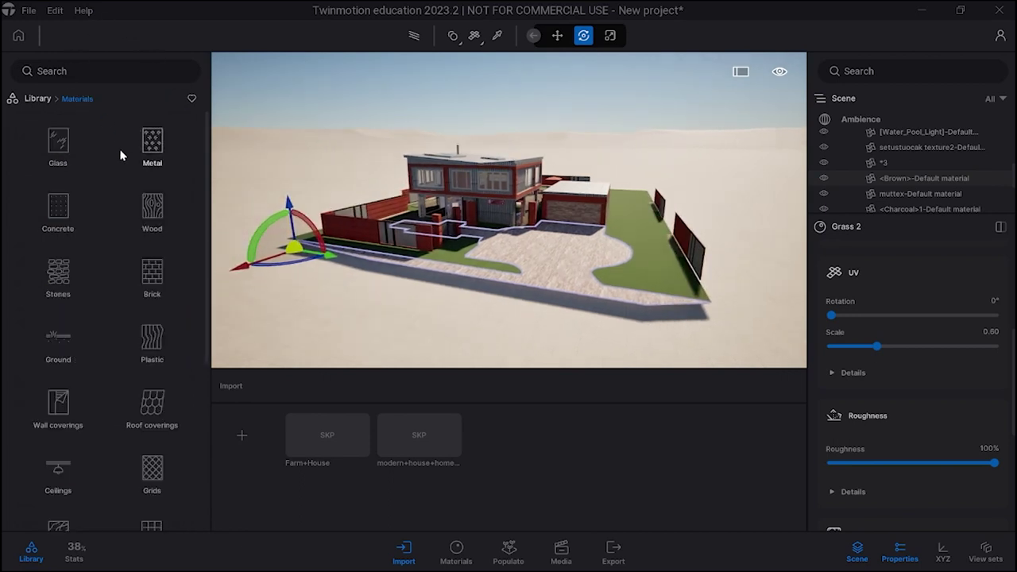
left_click(44, 100)
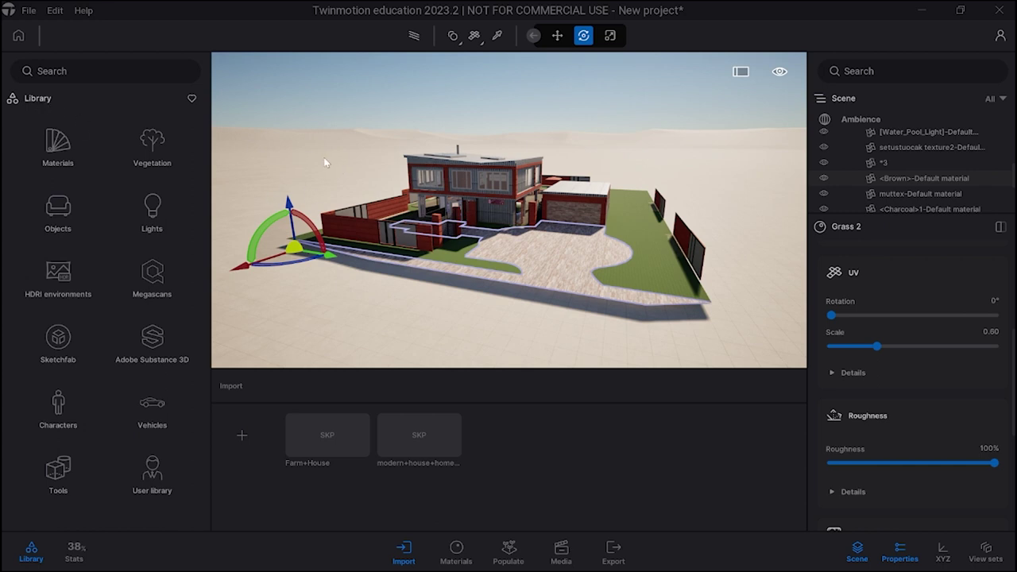
right_click_drag(324, 162, 230, 187)
right_click_drag(508, 210, 568, 219)
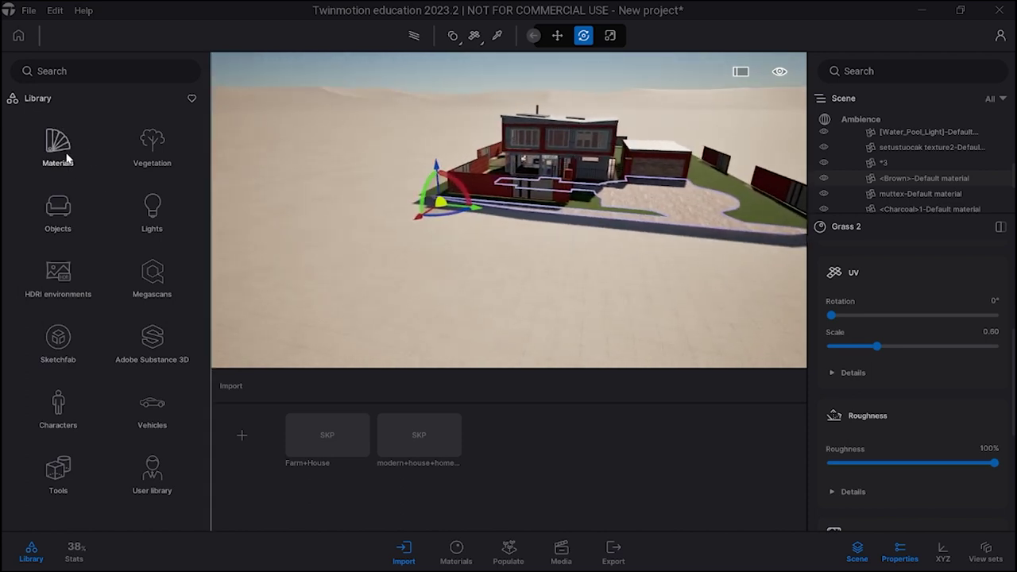
left_click(152, 151)
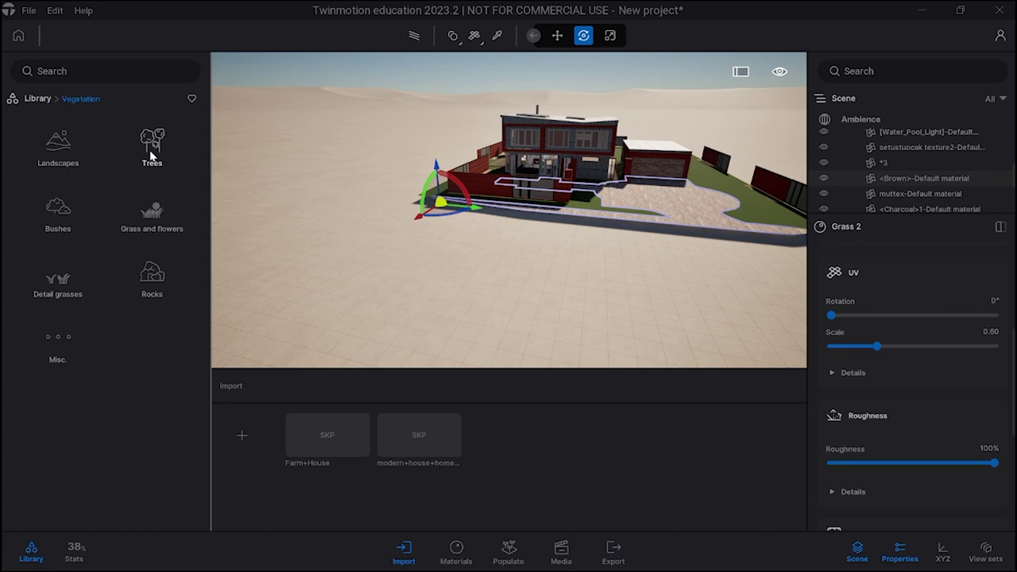
left_click(56, 151)
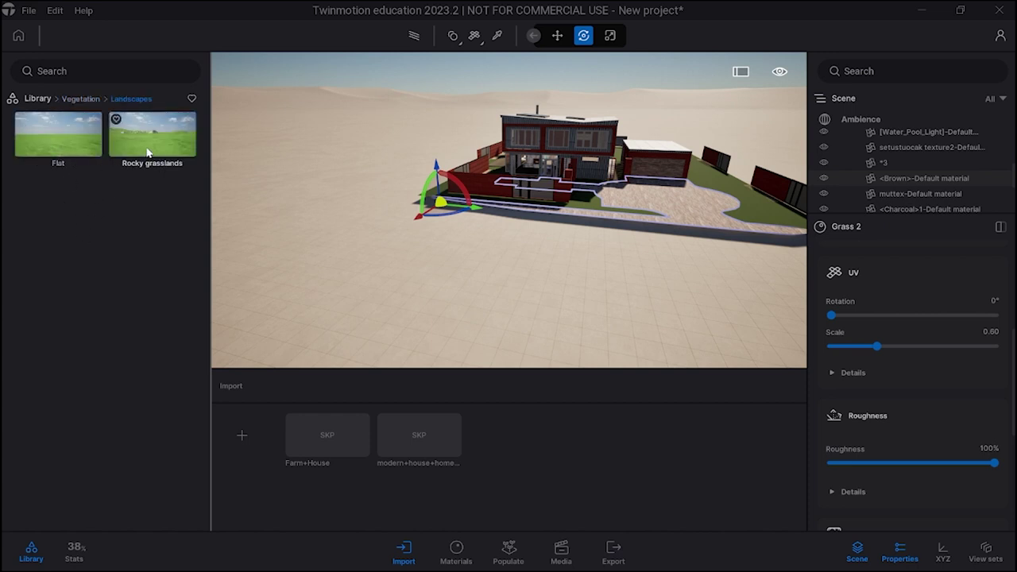
left_click_drag(147, 153, 340, 262)
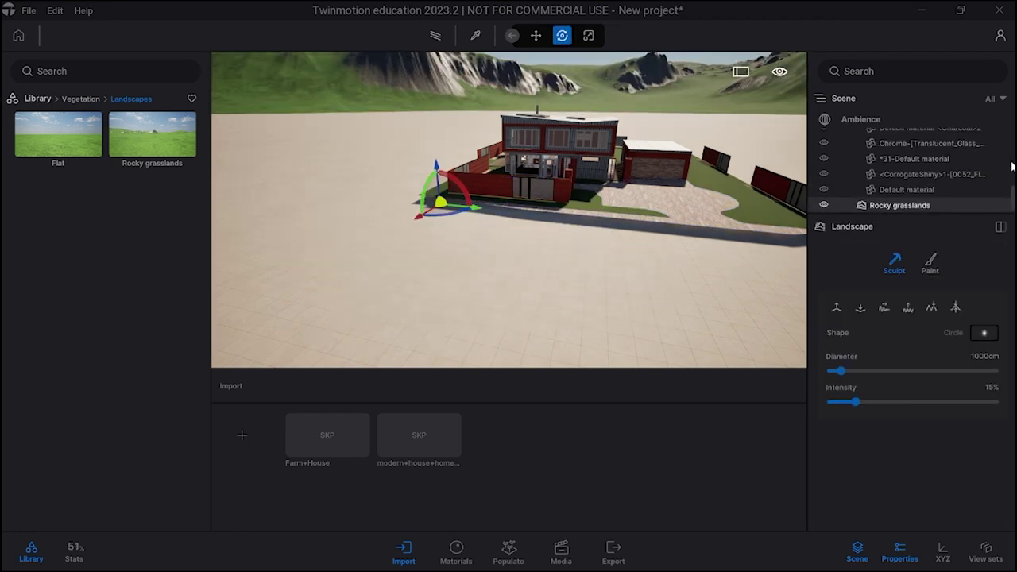
Collapse the imported modern house model's folder in the scene graph and select the Rocky grasslands landscape
scroll(878, 168, "up", 3)
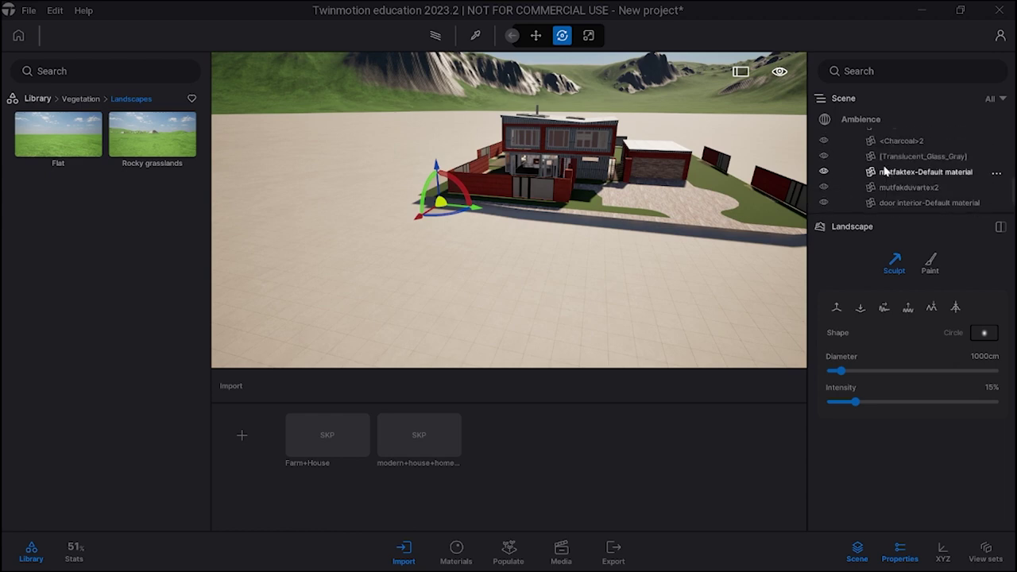
scroll(880, 166, "up", 5)
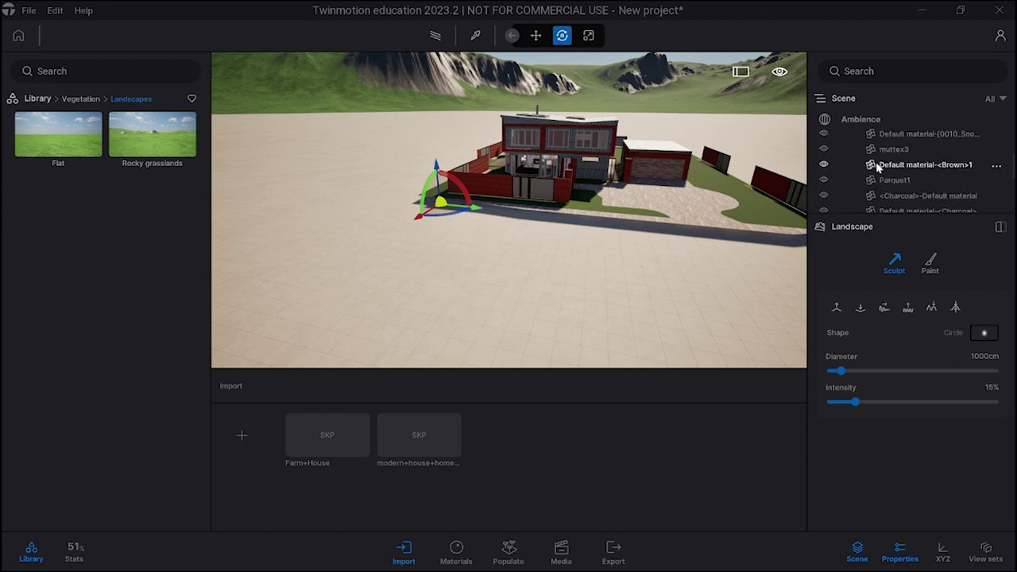
scroll(877, 166, "up", 6)
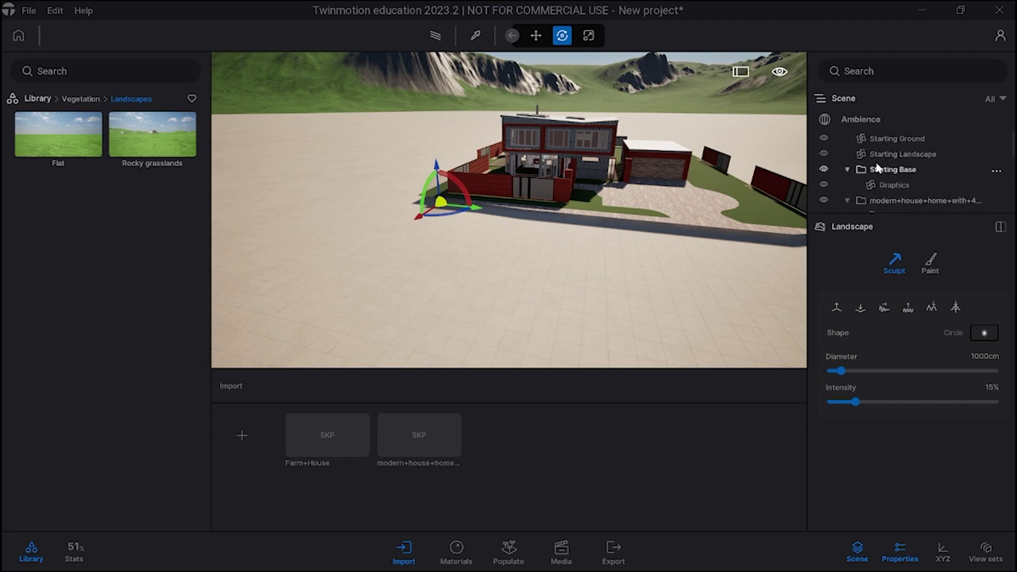
left_click(846, 183)
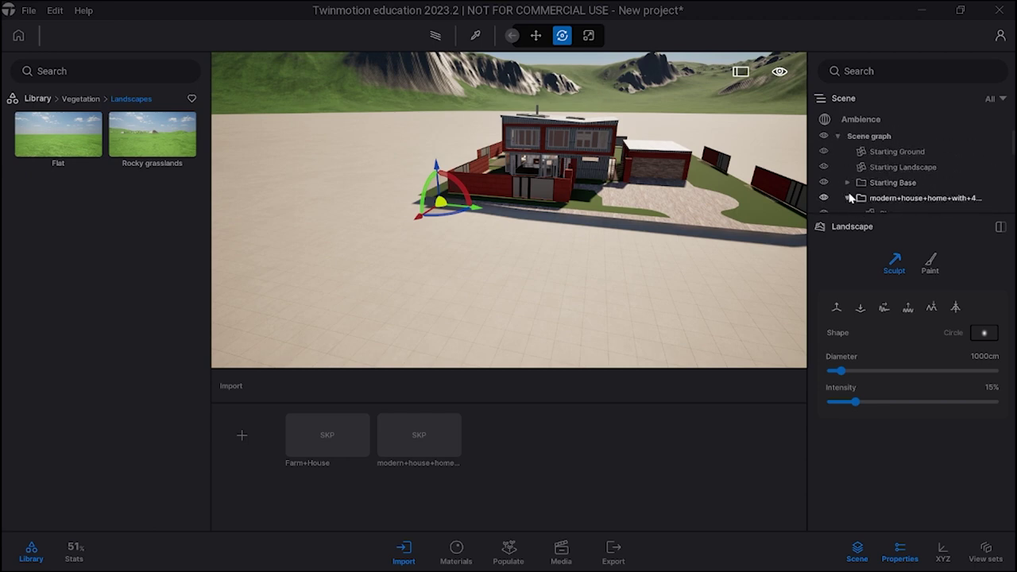
left_click(849, 196)
left_click(847, 183)
scroll(850, 182, "down", 1)
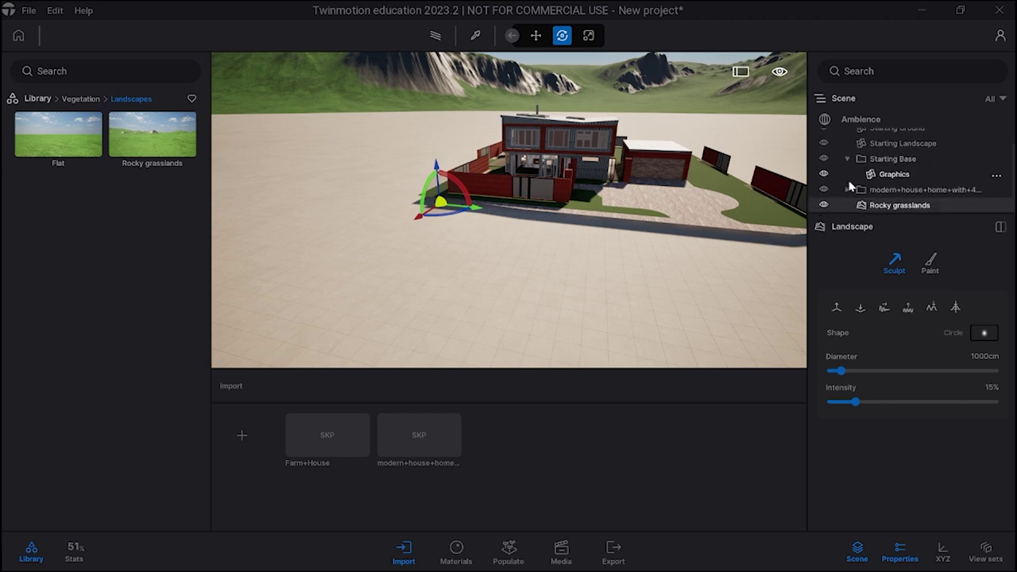
left_click(901, 207)
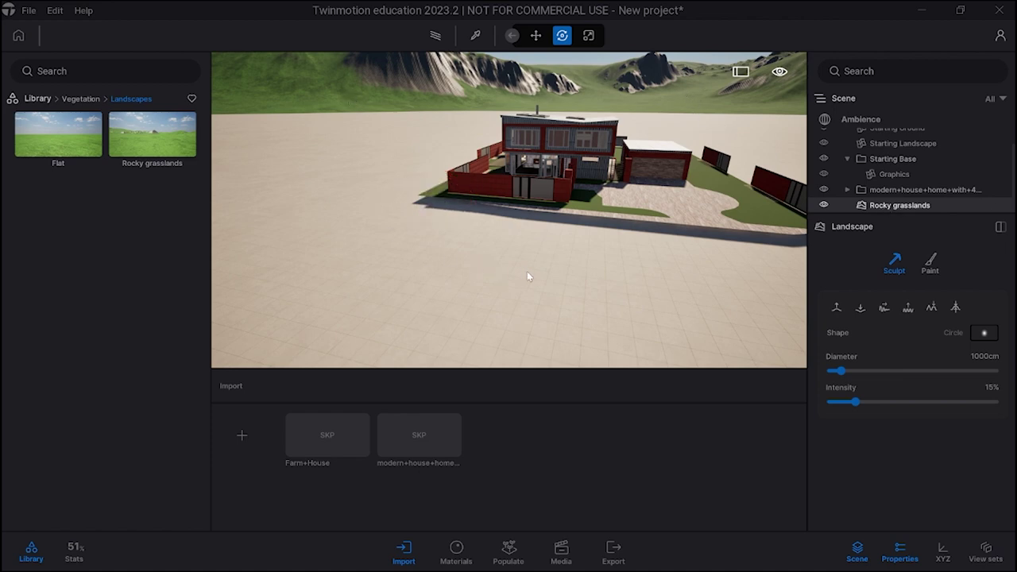
Apply the Sea 02 water material to the starting ground around the house
right_click_drag(524, 270, 467, 251)
left_click(467, 251)
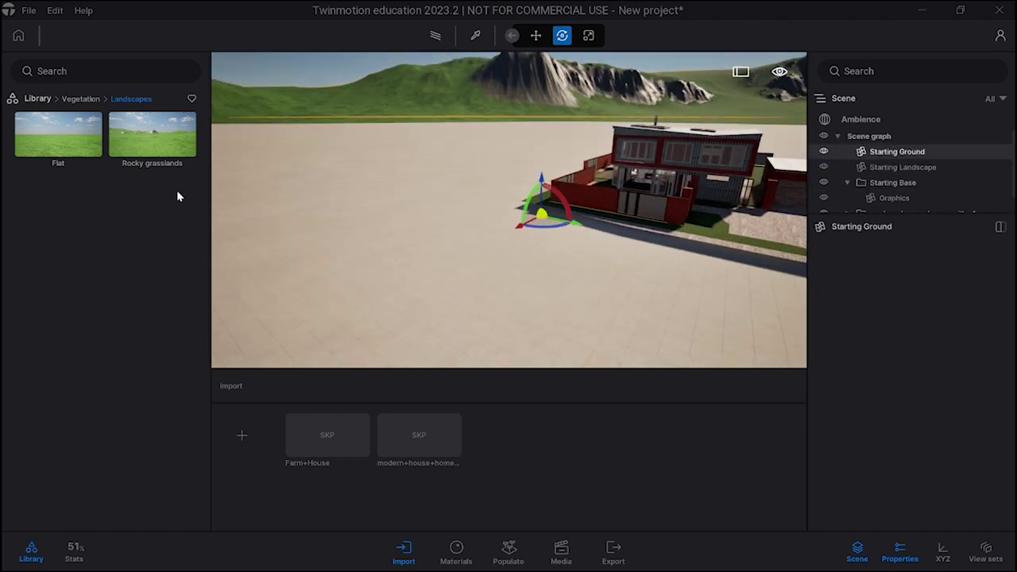
left_click(36, 98)
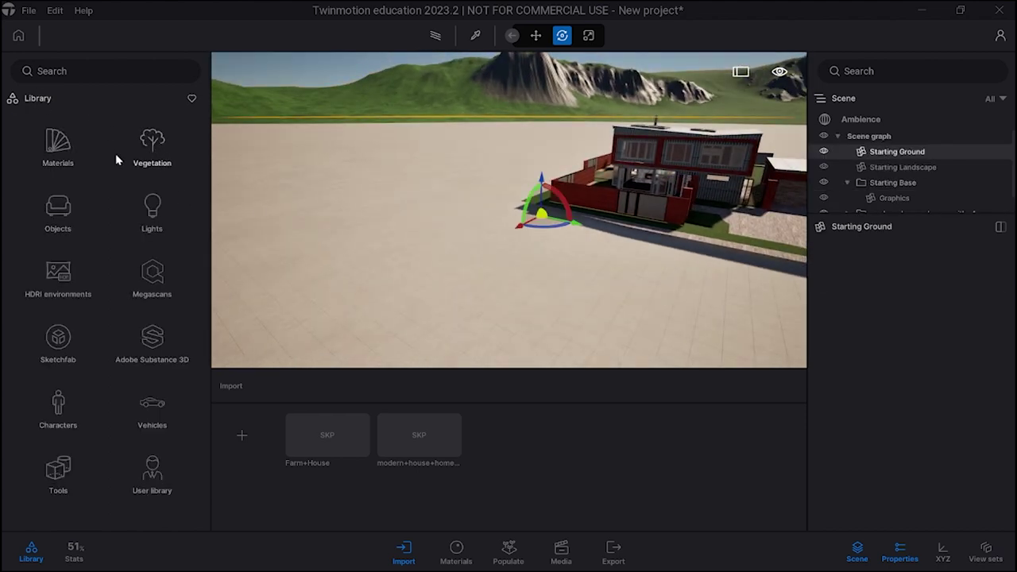
left_click(57, 151)
scroll(124, 318, "down", 5)
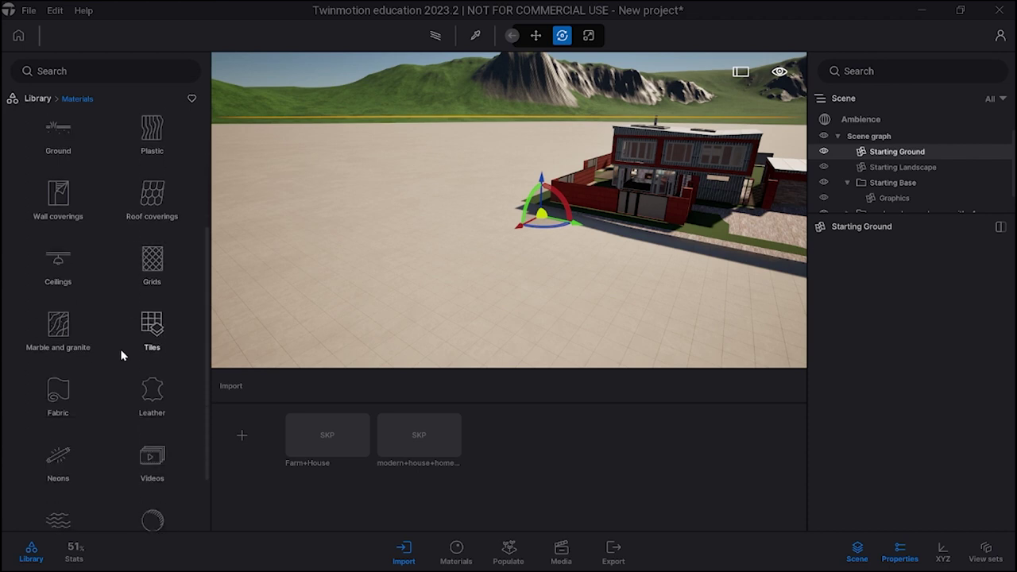
scroll(124, 381, "down", 2)
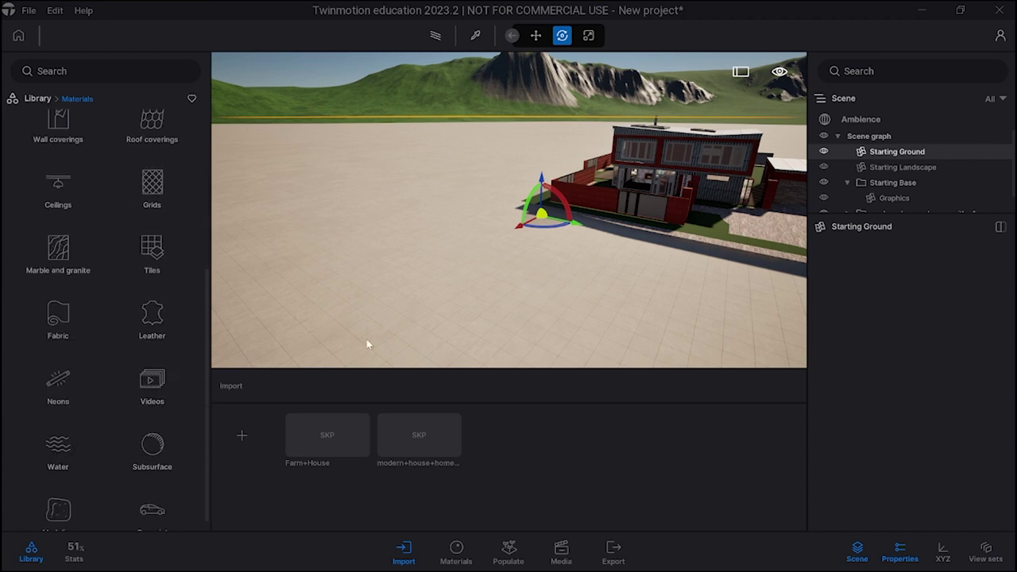
left_click(56, 456)
mouse_move(155, 296)
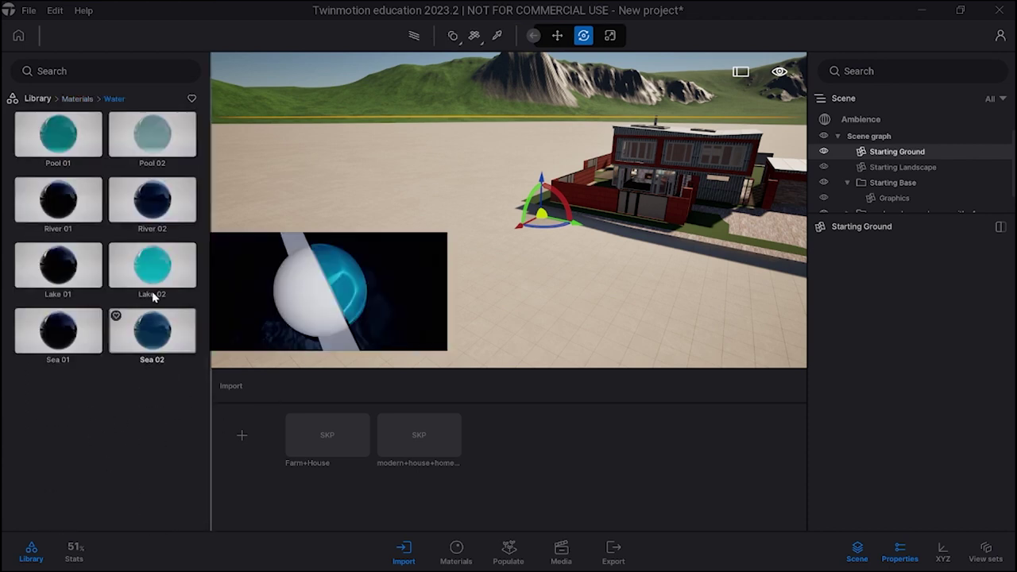
left_click_drag(152, 330, 370, 280)
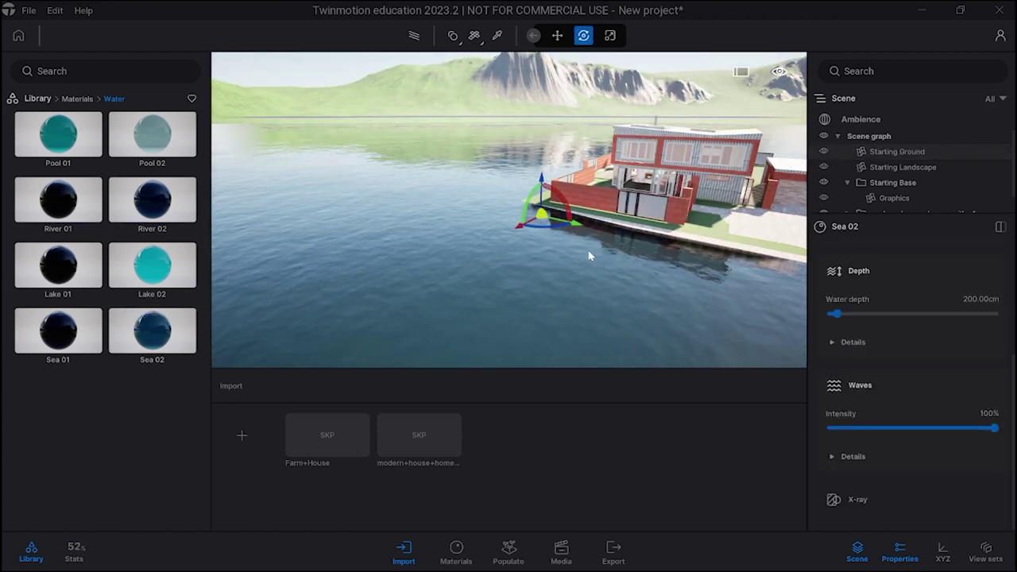
Lower the Starting Ground water plane vertically below the grass landscape surface
left_click_drag(602, 270, 553, 261)
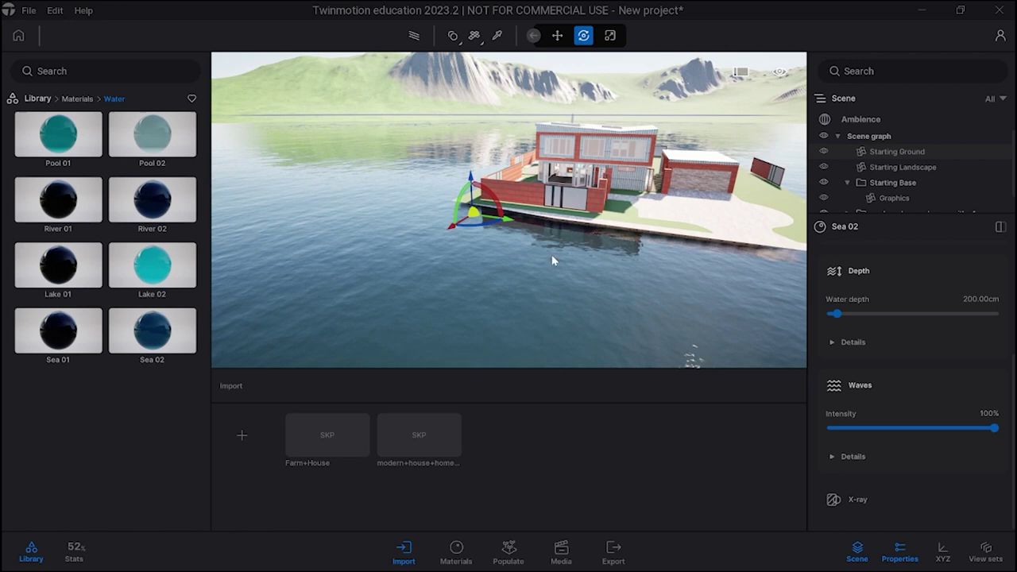
left_click(380, 279)
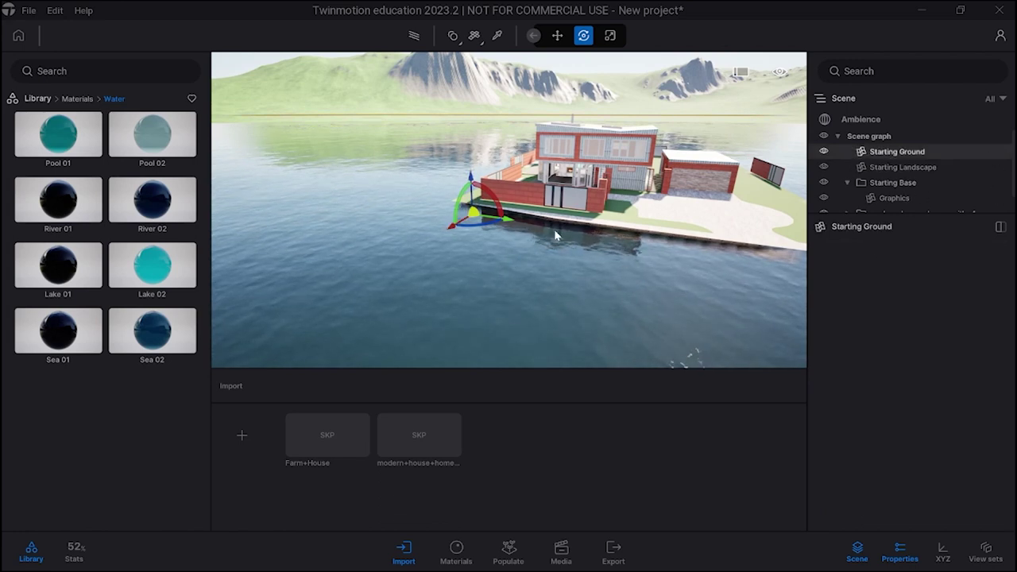
left_click_drag(471, 179, 458, 233)
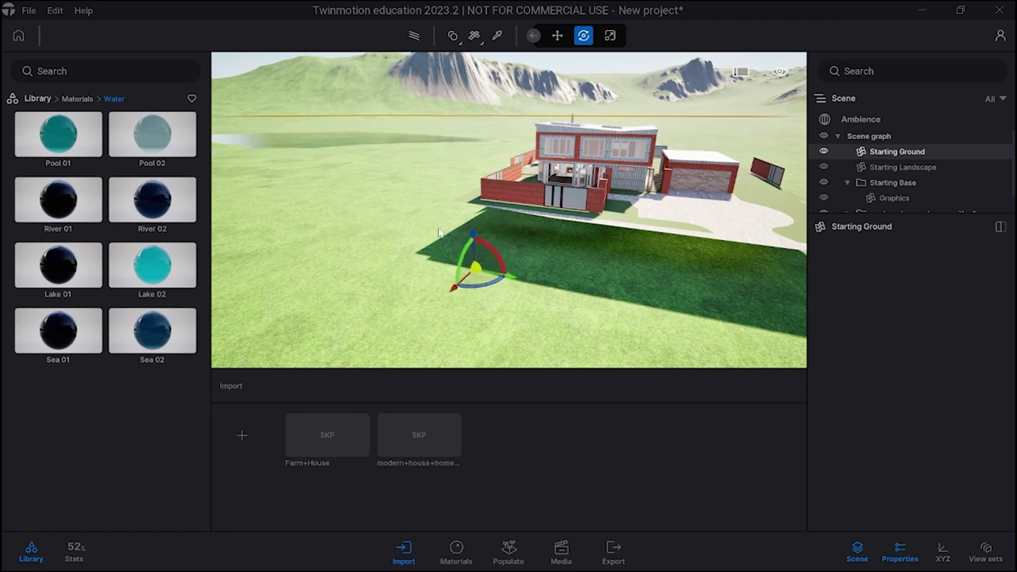
Sculpt a river channel into the Rocky grasslands landscape beside the house, extending it toward the distant water
left_click(377, 230)
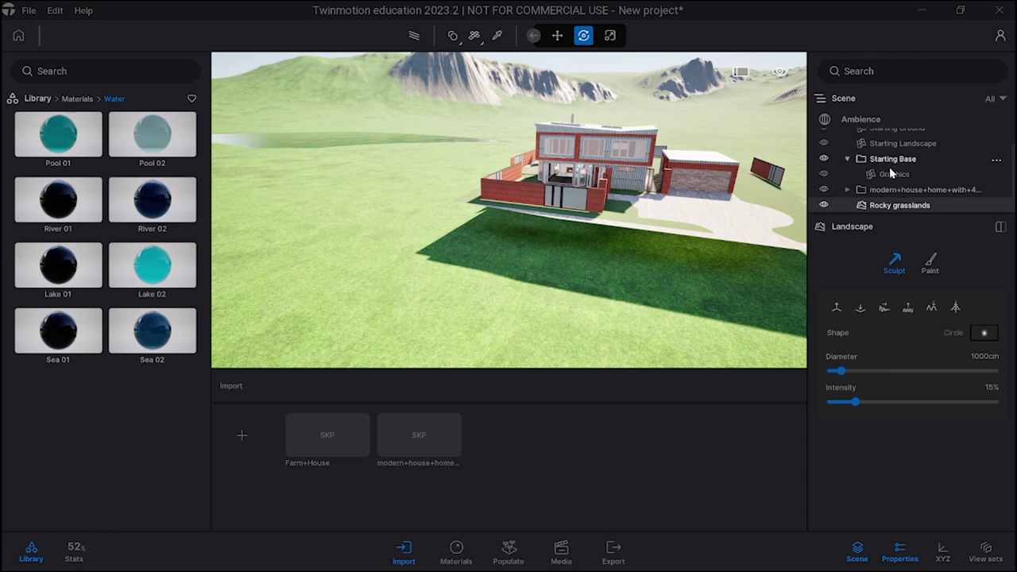
left_click(77, 100)
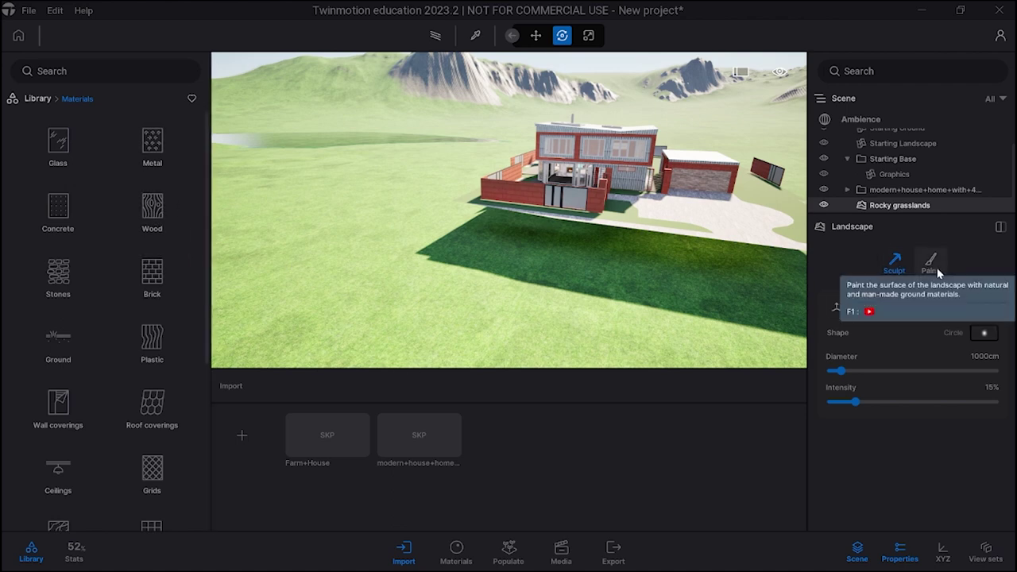
left_click(837, 307)
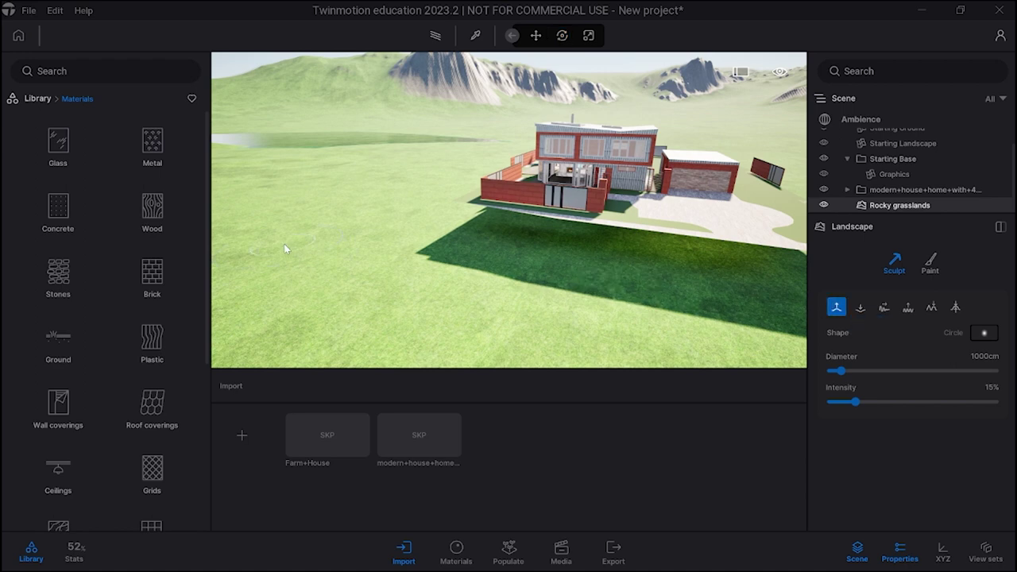
mouse_move(289, 218)
left_mouse_down()
mouse_move(268, 263)
mouse_move(267, 240)
mouse_move(274, 226)
mouse_move(264, 273)
mouse_move(267, 234)
mouse_move(287, 210)
left_mouse_up()
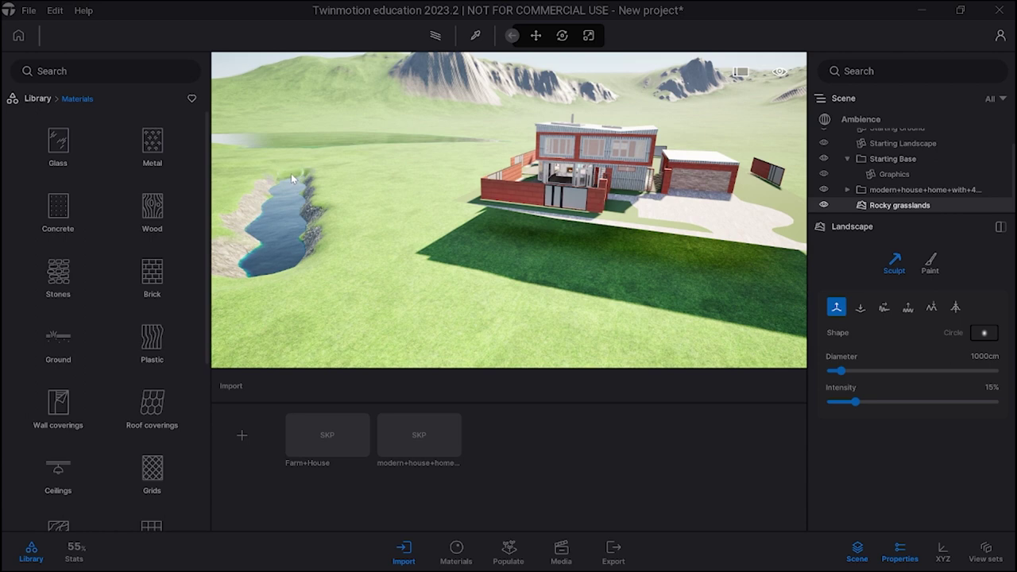
left_click_drag(291, 172, 293, 161)
Move the Starting Base up slightly and raise the Starting Ground to lift the water level in the river channel
left_click(897, 160)
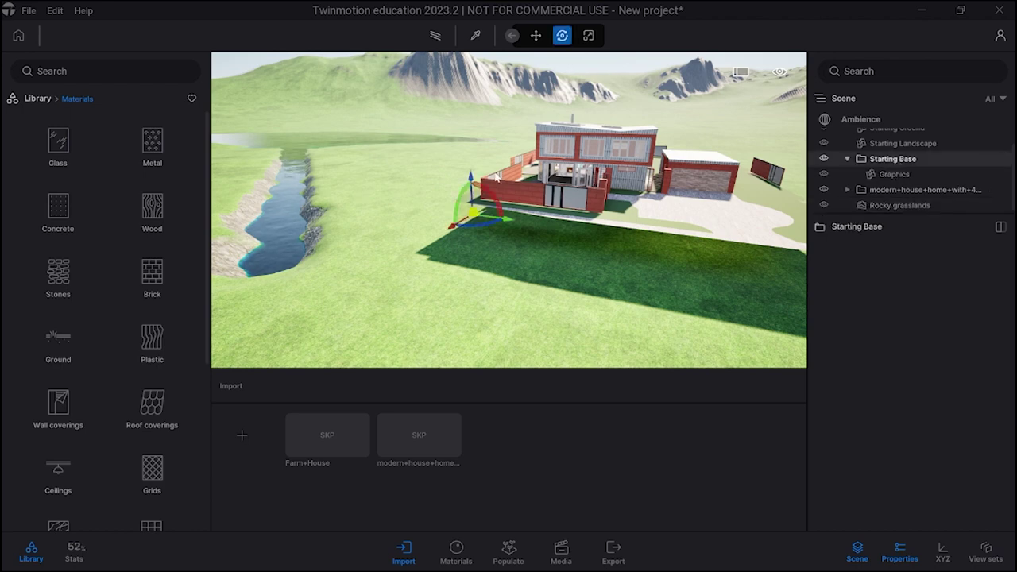
left_click_drag(472, 178, 473, 166)
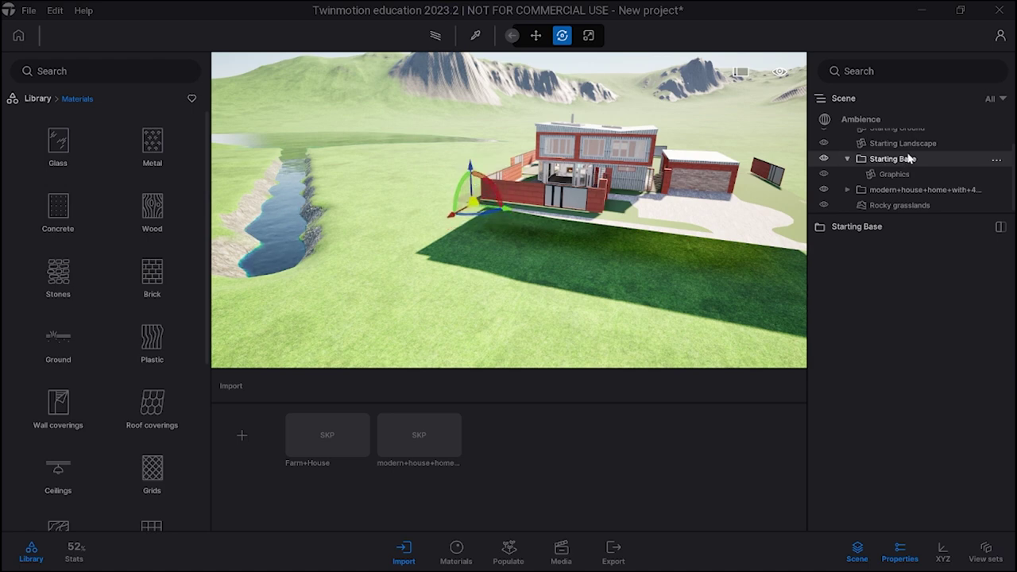
scroll(906, 163, "up", 1)
left_click(907, 149)
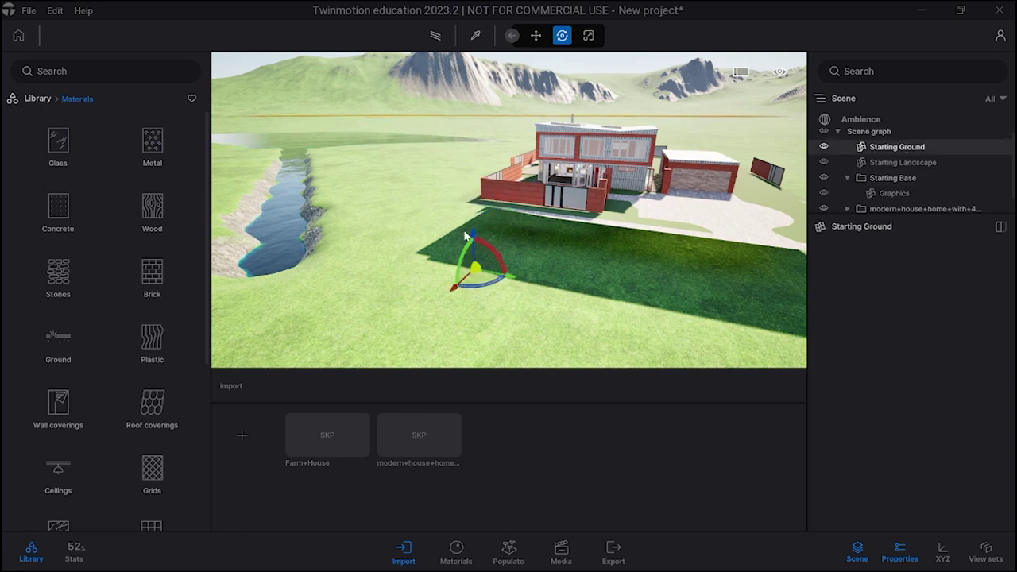
left_click_drag(471, 229, 472, 233)
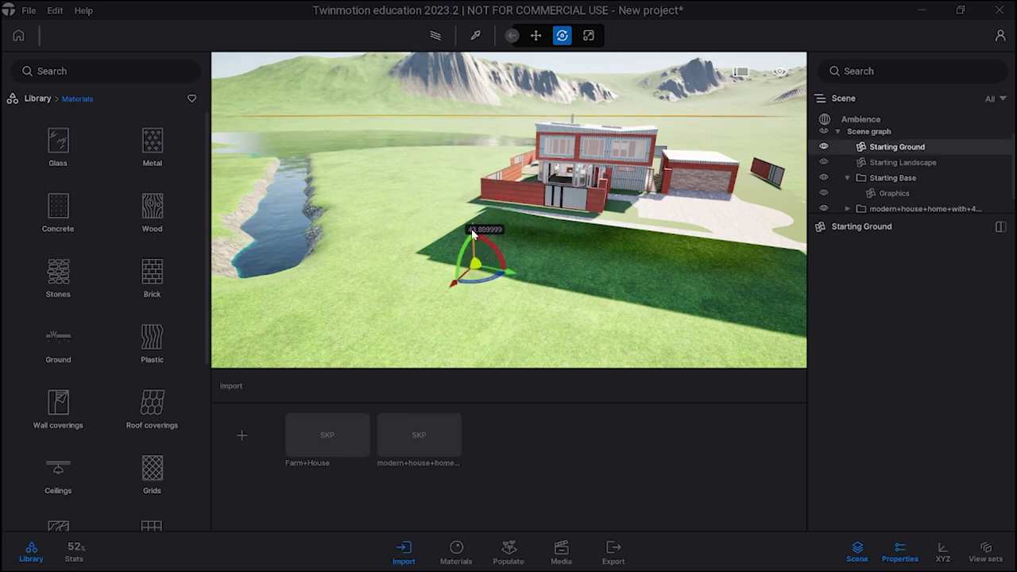
left_click_drag(471, 229, 470, 230)
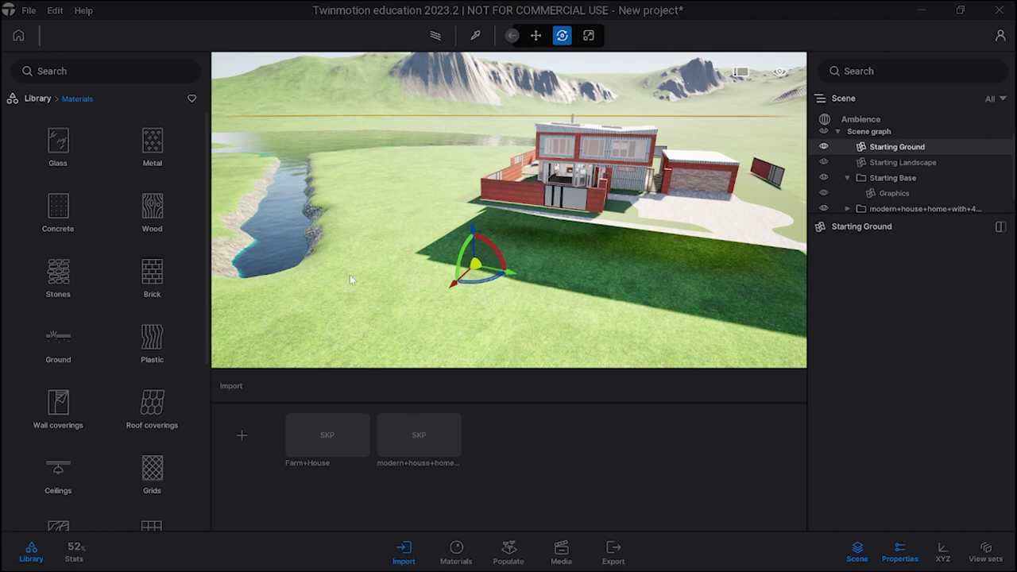
Paint a patch of Grassy ground on the Rocky grasslands landscape along the riverbank facing the house
scroll(846, 200, "down", 1)
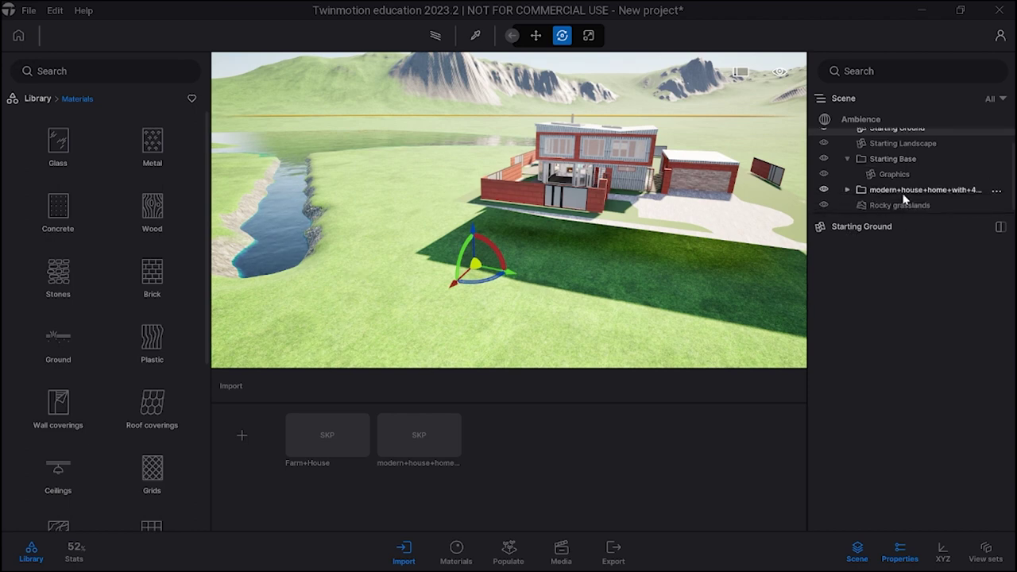
left_click(901, 204)
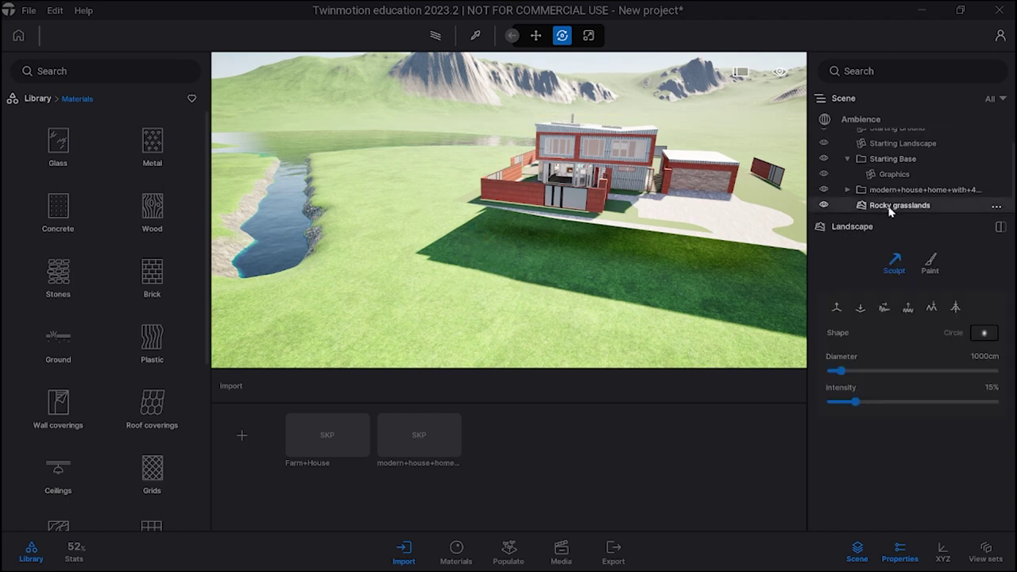
left_click(931, 266)
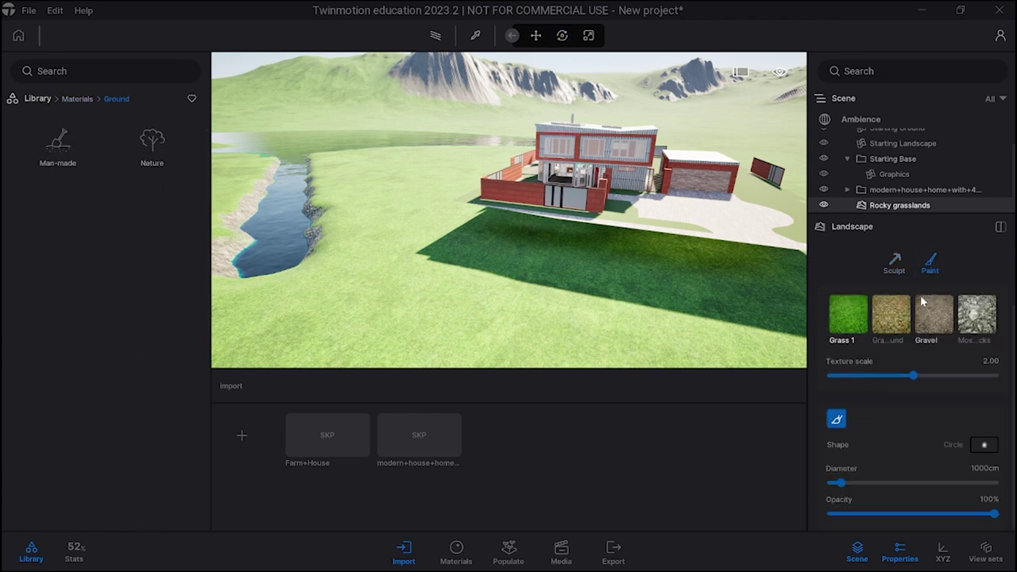
left_click(888, 321)
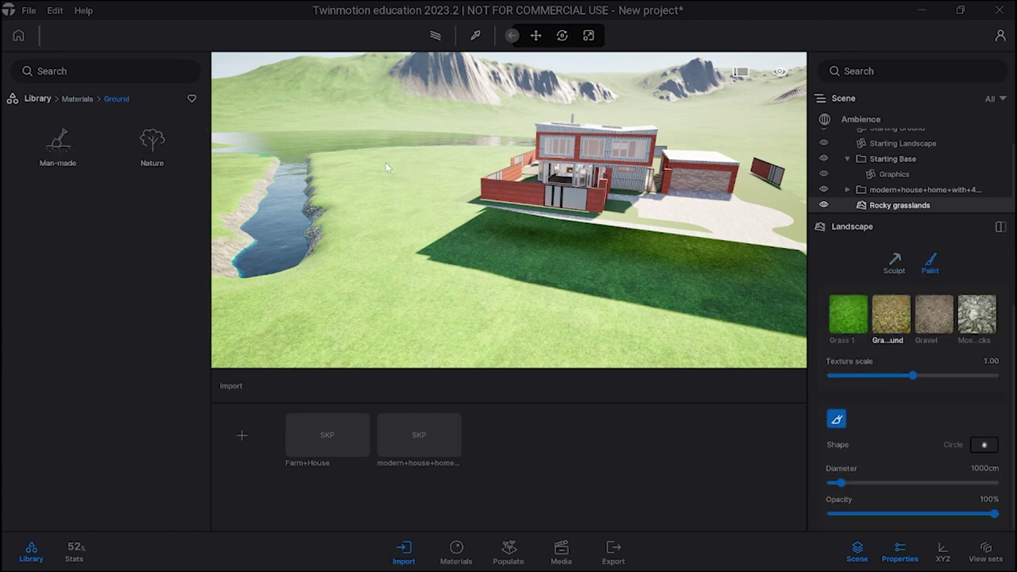
mouse_move(386, 162)
left_mouse_down()
mouse_move(349, 238)
mouse_move(369, 241)
mouse_move(366, 267)
mouse_move(372, 172)
left_mouse_up()
Paint a patch of mossy rocks on the landscape between the river and the house, using a 3465 cm brush diameter
left_click(976, 314)
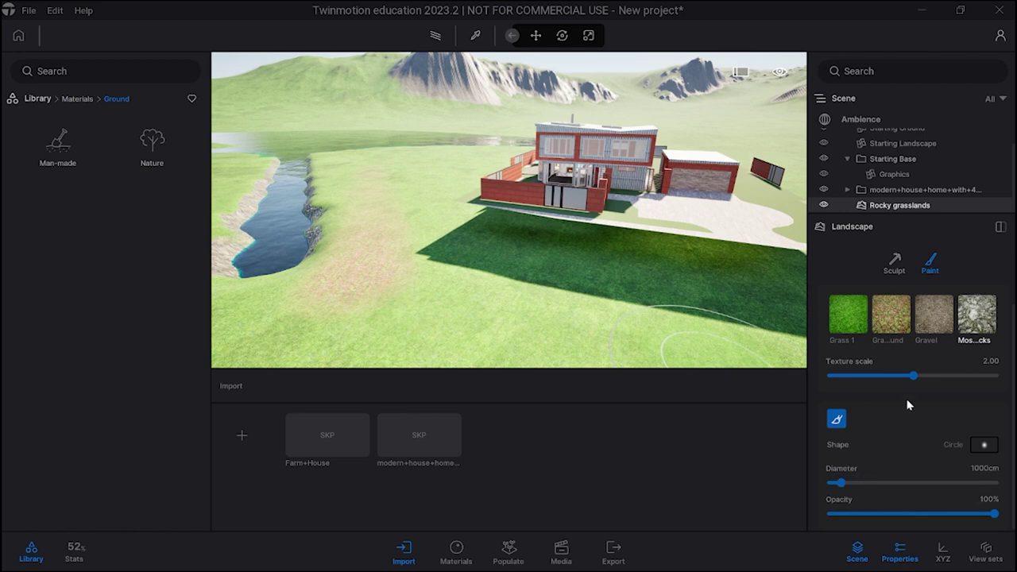
left_click_drag(840, 482, 866, 483)
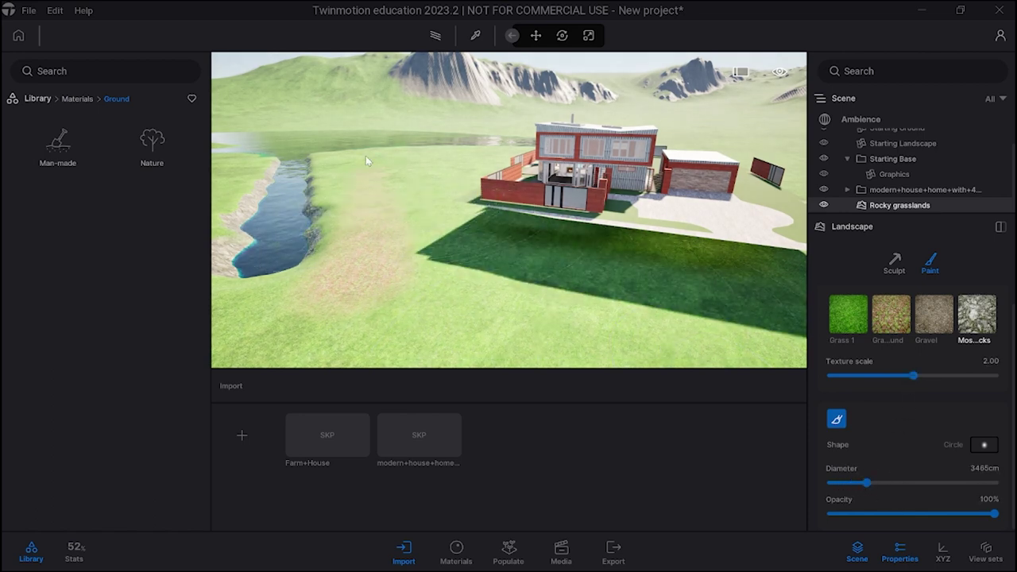
mouse_move(370, 151)
left_mouse_down()
mouse_move(354, 189)
mouse_move(356, 179)
left_mouse_up()
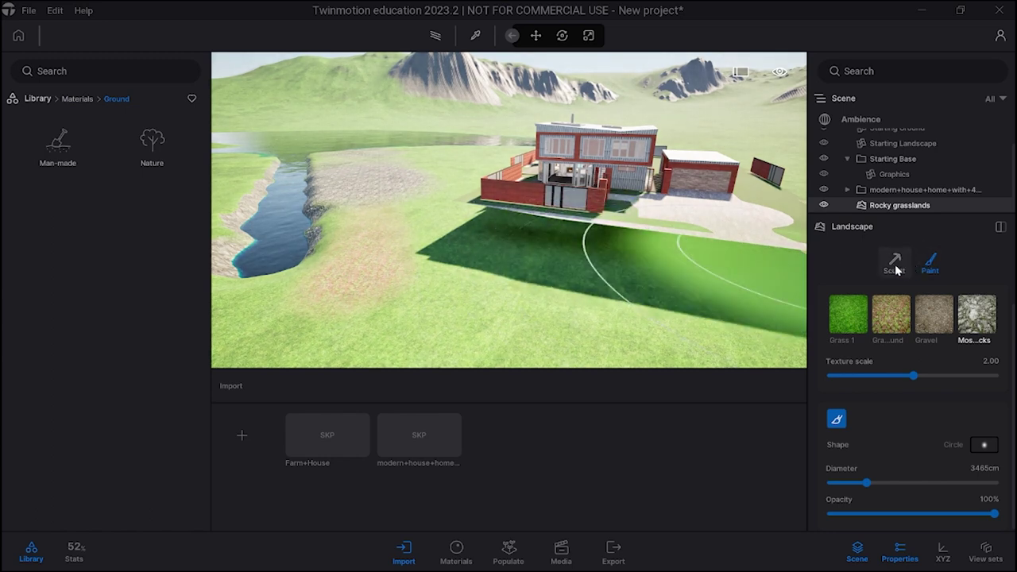
Lower the modern house model vertically by about 363 so that its base sits close to the grass surface
left_click(847, 159)
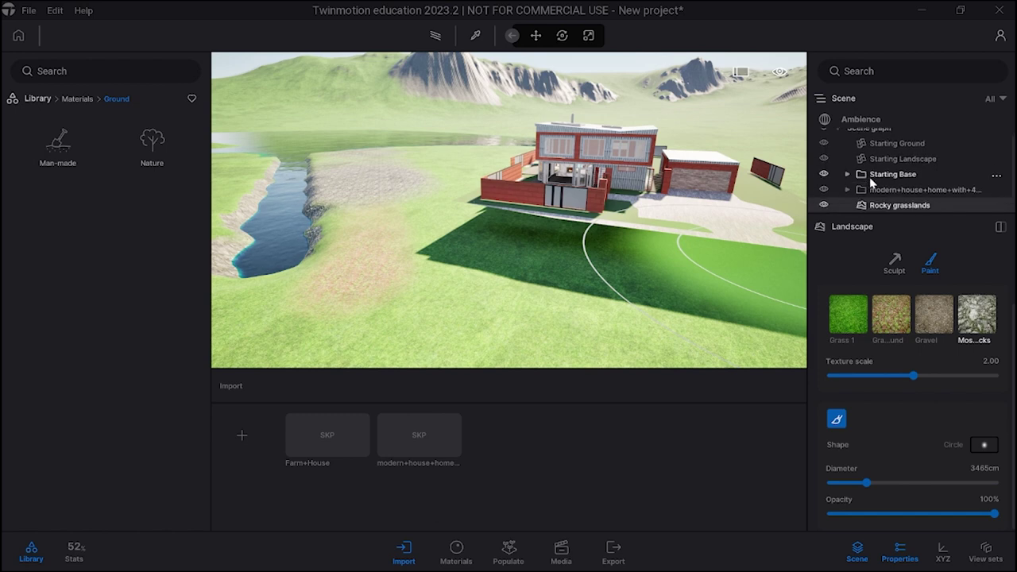
left_click(874, 190)
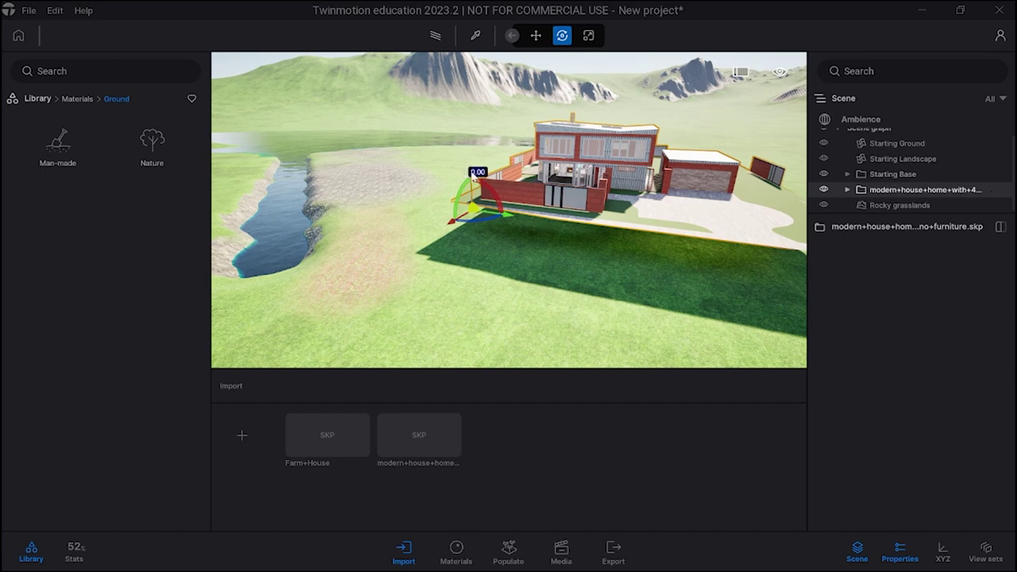
left_click_drag(474, 175, 469, 214)
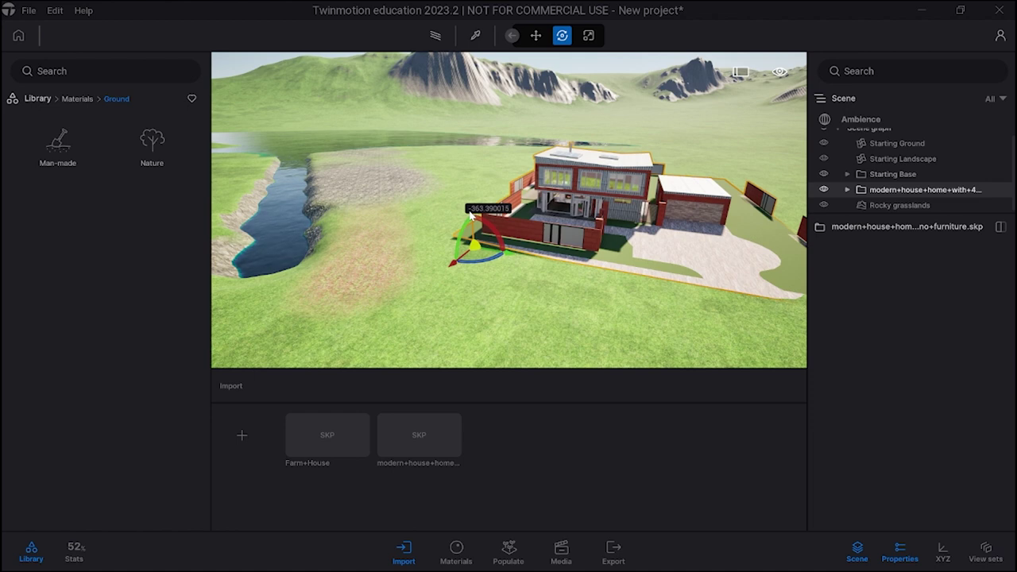
left_click_drag(469, 213, 470, 214)
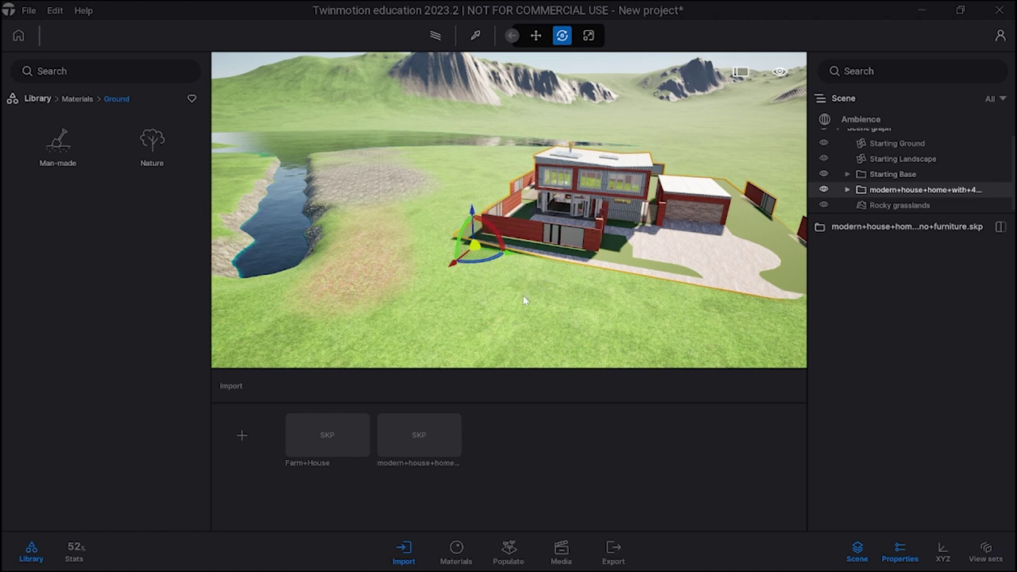
Raise the Rocky grasslands terrain beside the corner of the house base with a 662 cm sculpting brush at 15% intensity
left_click(545, 308)
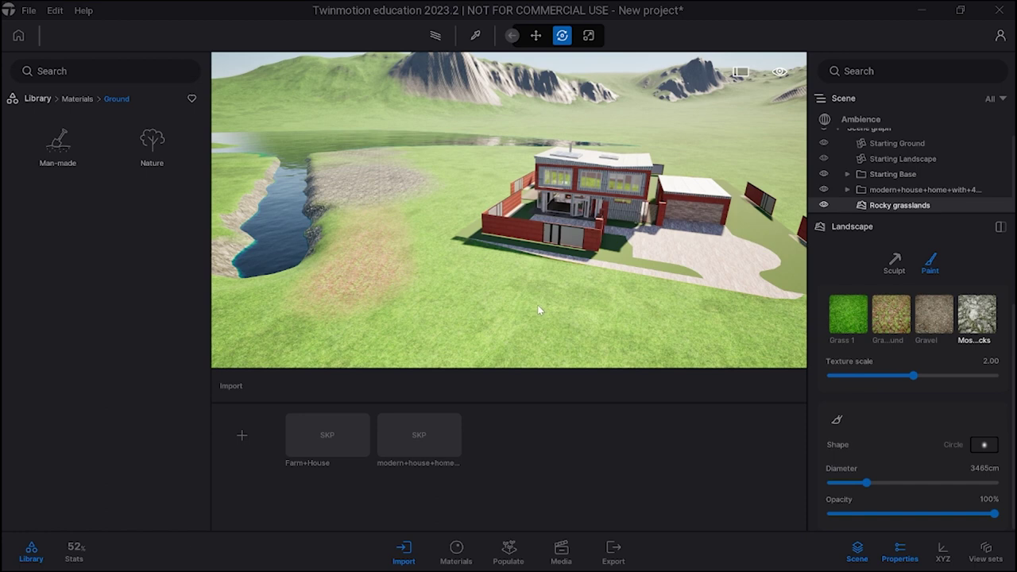
right_click_drag(538, 304, 538, 306)
left_click(896, 262)
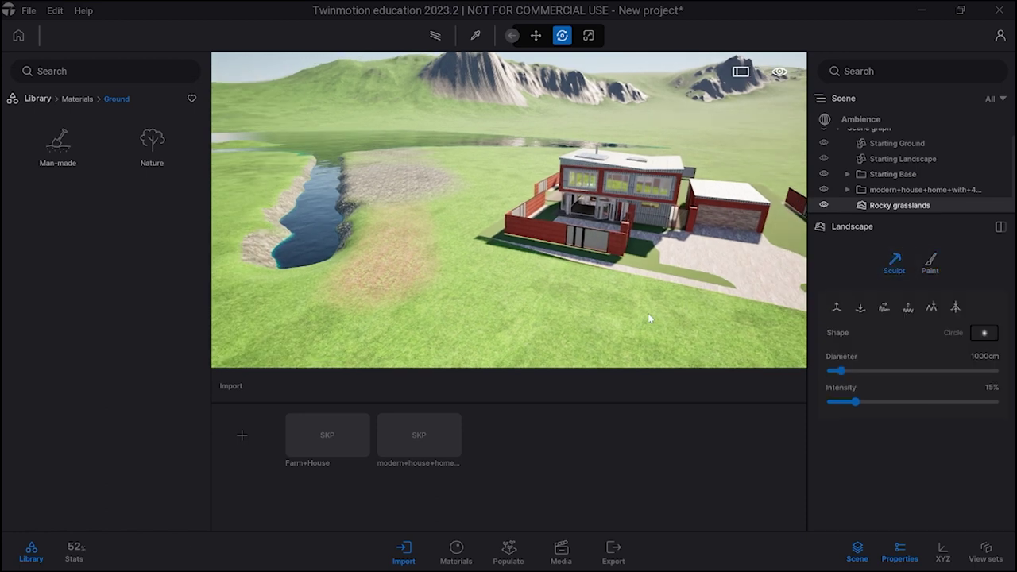
right_click_drag(645, 316, 780, 304)
key("w")
key("w")
key("e")
key("q")
key("q")
key("w")
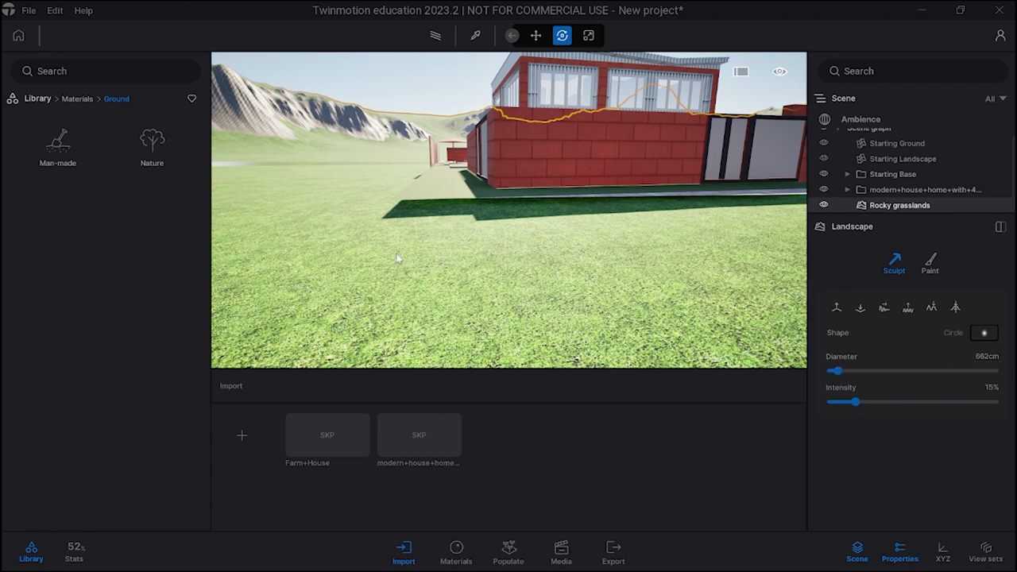
middle_click_drag(412, 254, 634, 327, "shift")
left_click(836, 309)
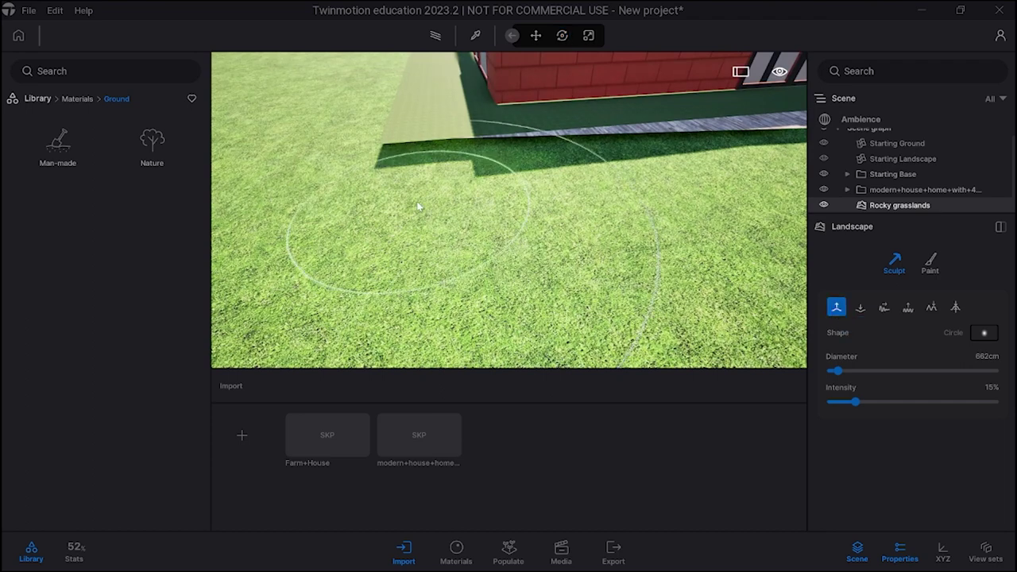
mouse_move(405, 203)
left_mouse_down()
mouse_move(380, 171)
mouse_move(342, 149)
mouse_move(480, 154)
mouse_move(803, 238)
left_mouse_up()
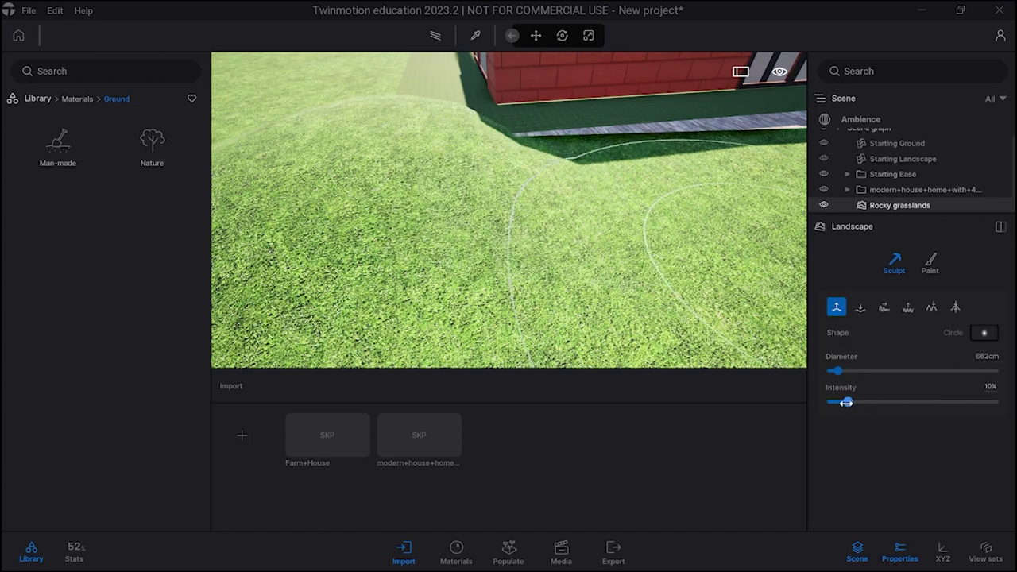
Set the sculpting intensity to 9%, and lower and flatten the mound beside the house base's corner
left_click_drag(845, 402, 844, 402)
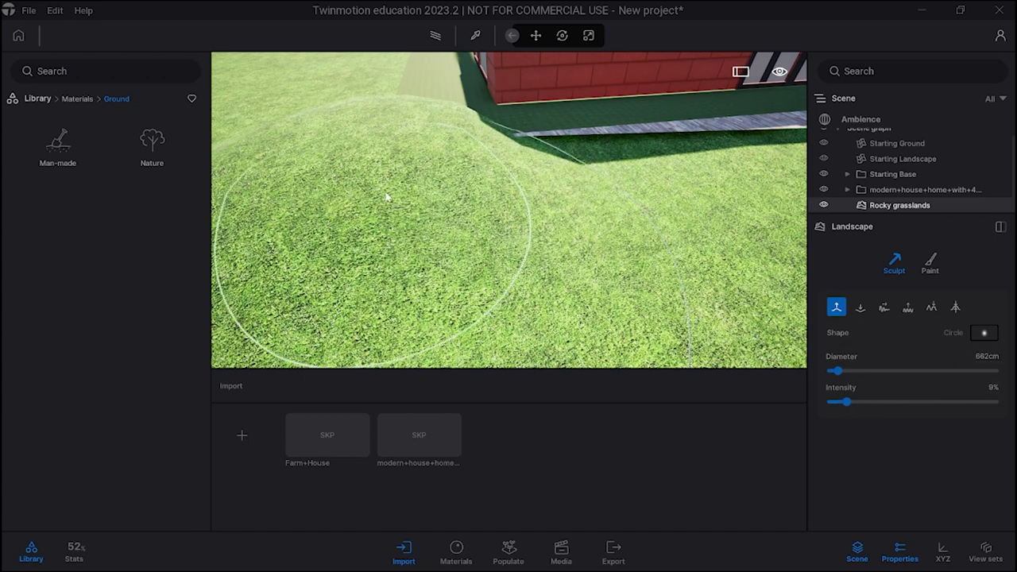
mouse_move(373, 156)
left_mouse_down("shift")
mouse_move(386, 164)
mouse_move(372, 142)
left_mouse_up("shift")
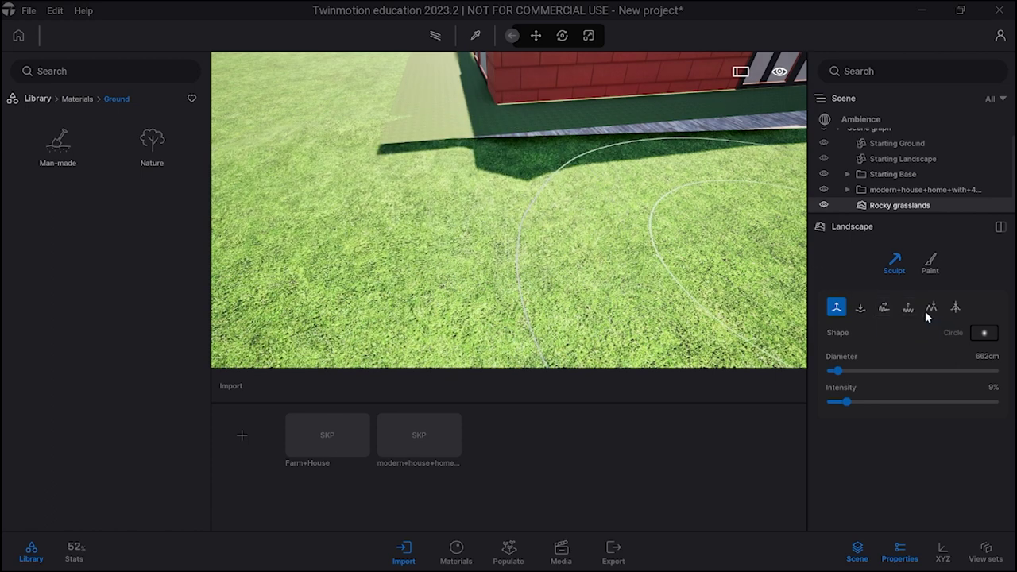
left_click(954, 307)
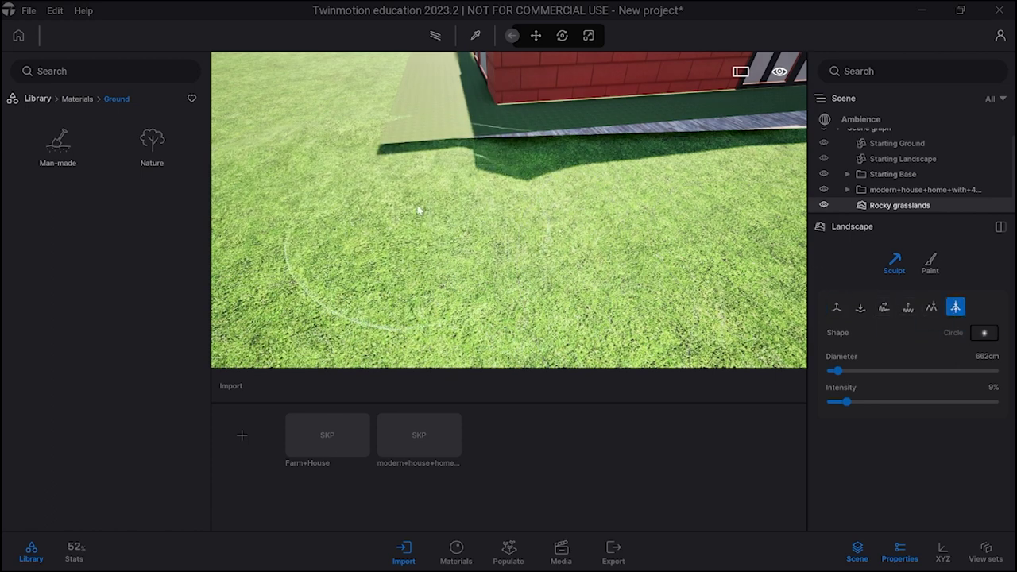
left_click_drag(402, 208, 379, 180)
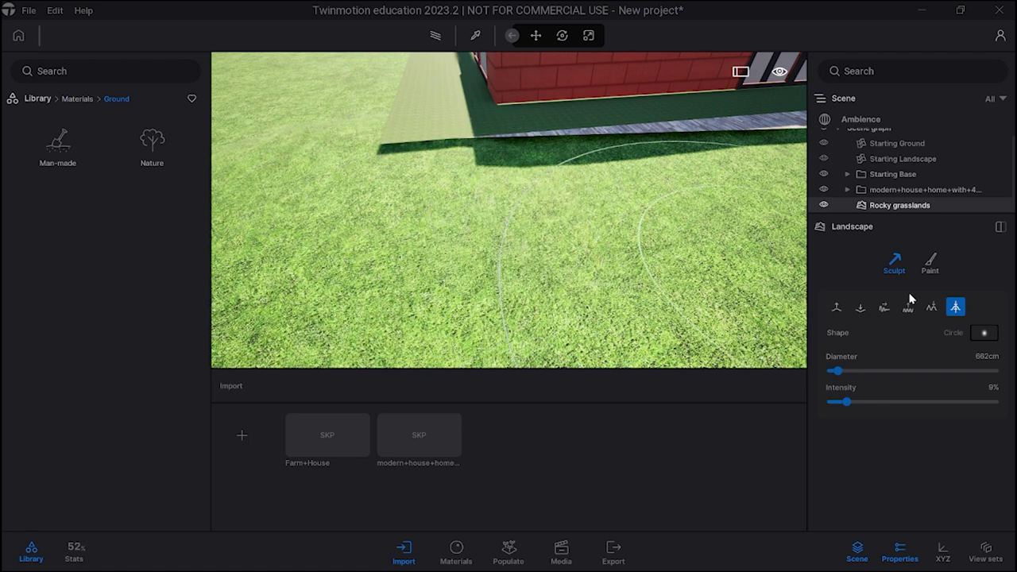
Try raising the grass against the corner of the house base at 9% intensity, and flatten it again
left_click(835, 306)
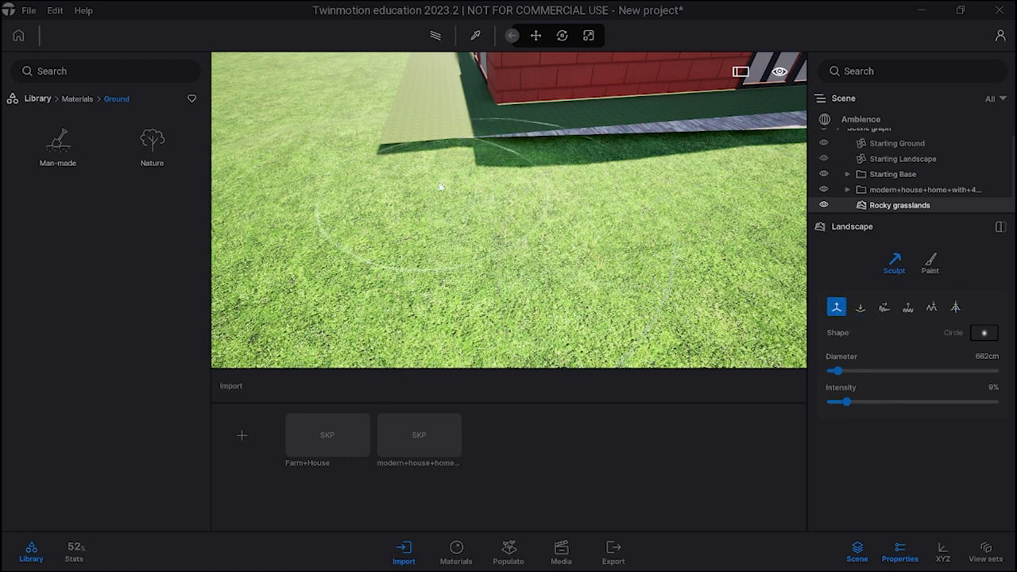
left_click_drag(378, 175, 378, 174)
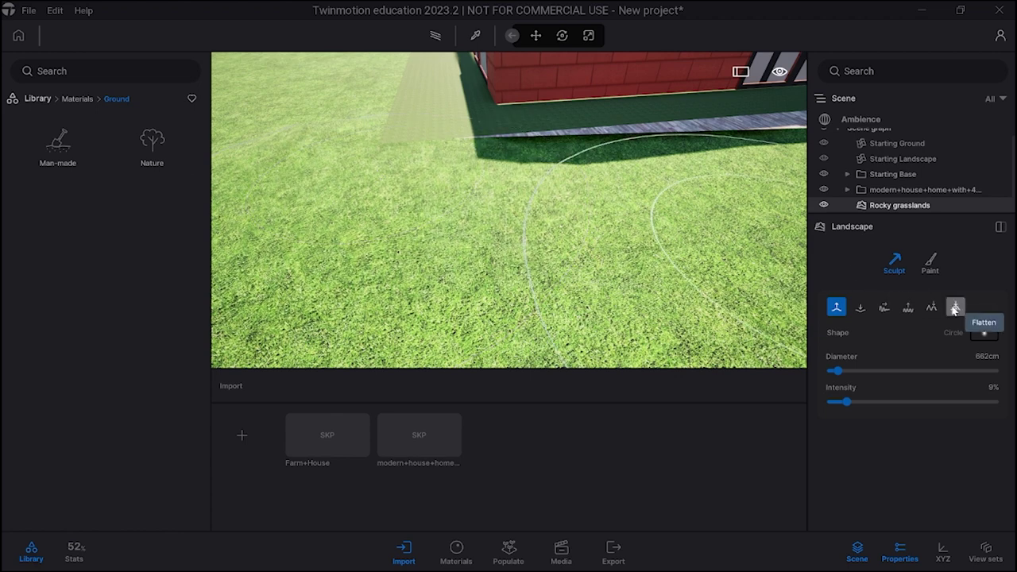
left_click(955, 306)
mouse_move(497, 216)
left_mouse_down()
mouse_move(723, 169)
mouse_move(358, 208)
mouse_move(698, 222)
left_mouse_up()
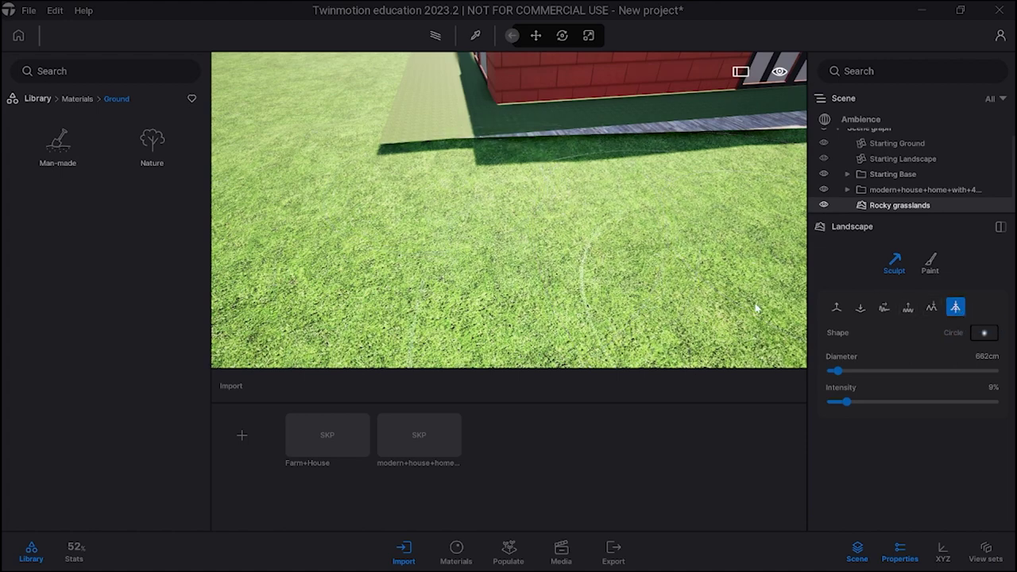
Raise the terrain up to the edge of the house base's corner and smooth it with the Flatten brush
left_click(830, 305)
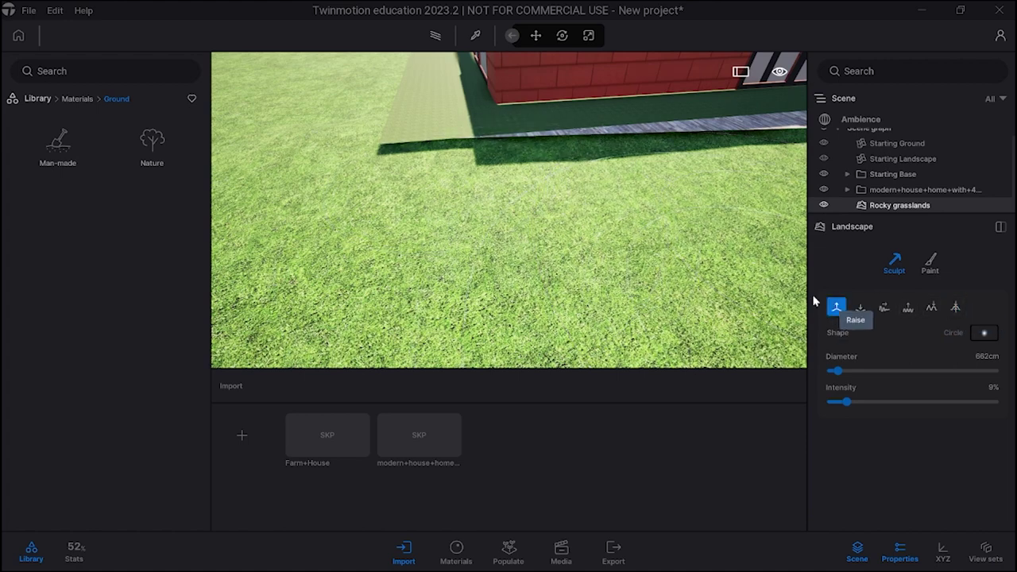
left_click(399, 173)
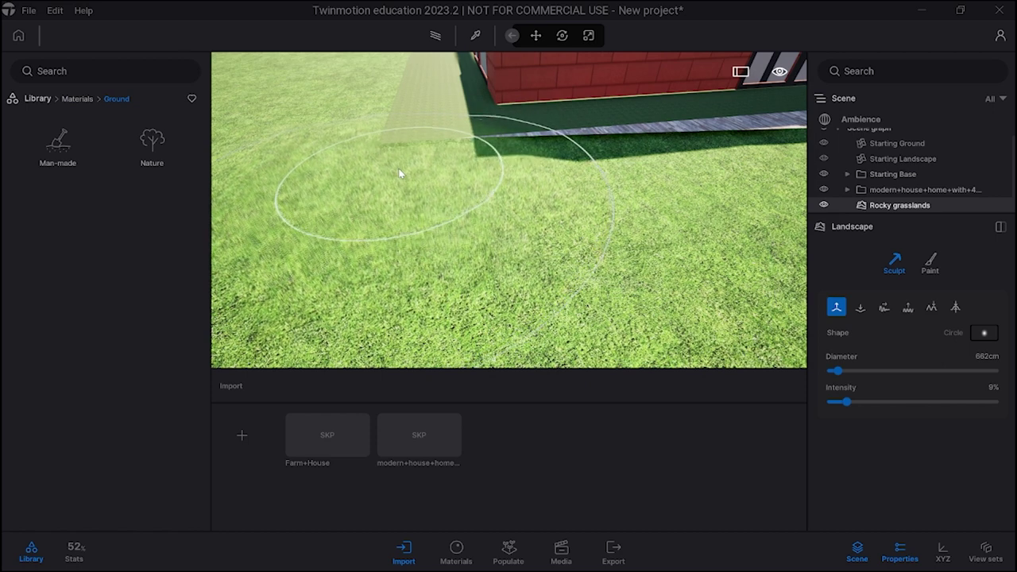
left_click(956, 307)
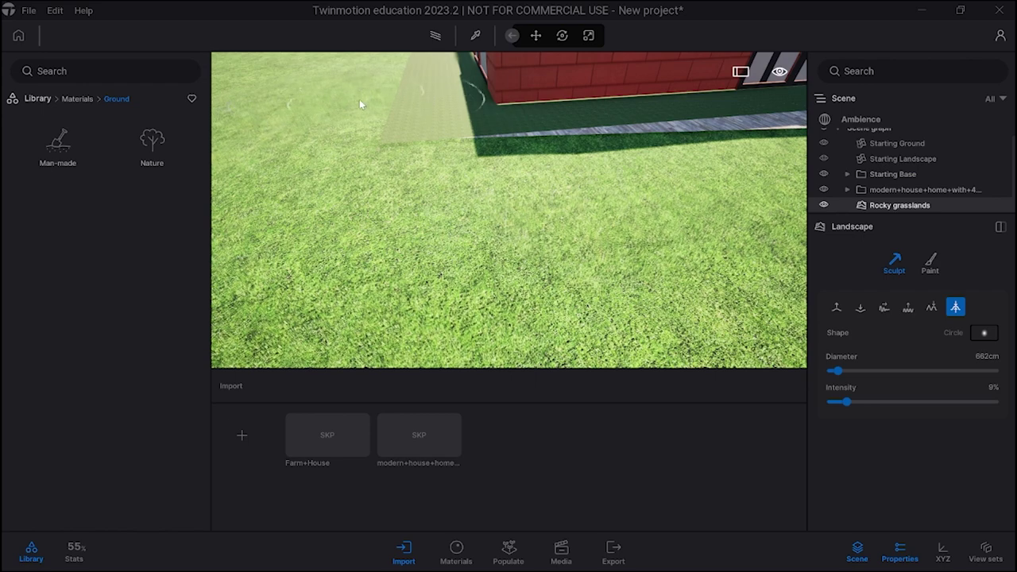
Undo a trial mound raised along the paved edge of the house base, and set the sculpting intensity to 4%
mouse_move(371, 152)
right_mouse_down()
mouse_move(492, 189)
mouse_move(651, 121)
right_mouse_up()
scroll(508, 210, "up", 8)
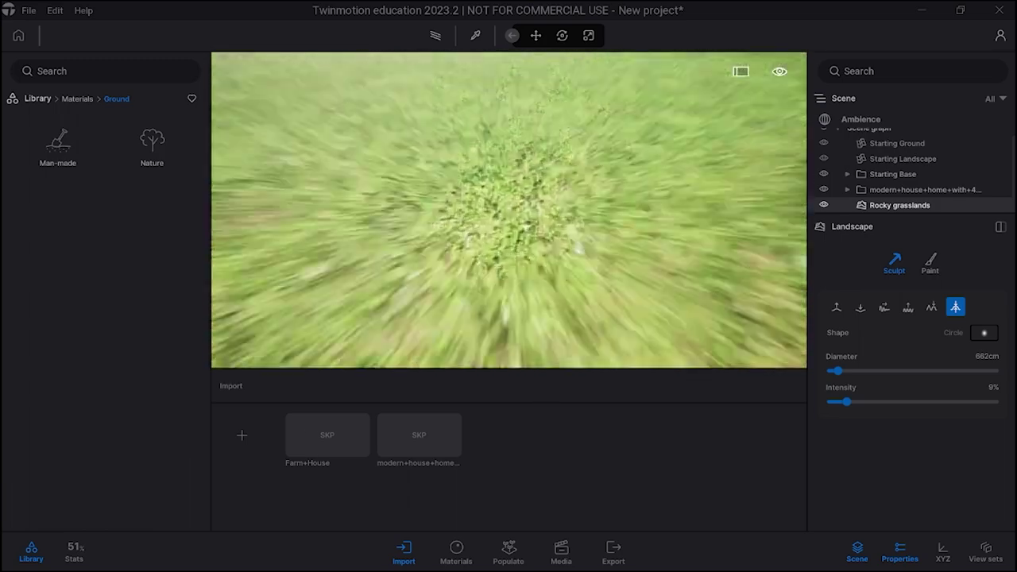
scroll(651, 121, "down", 8)
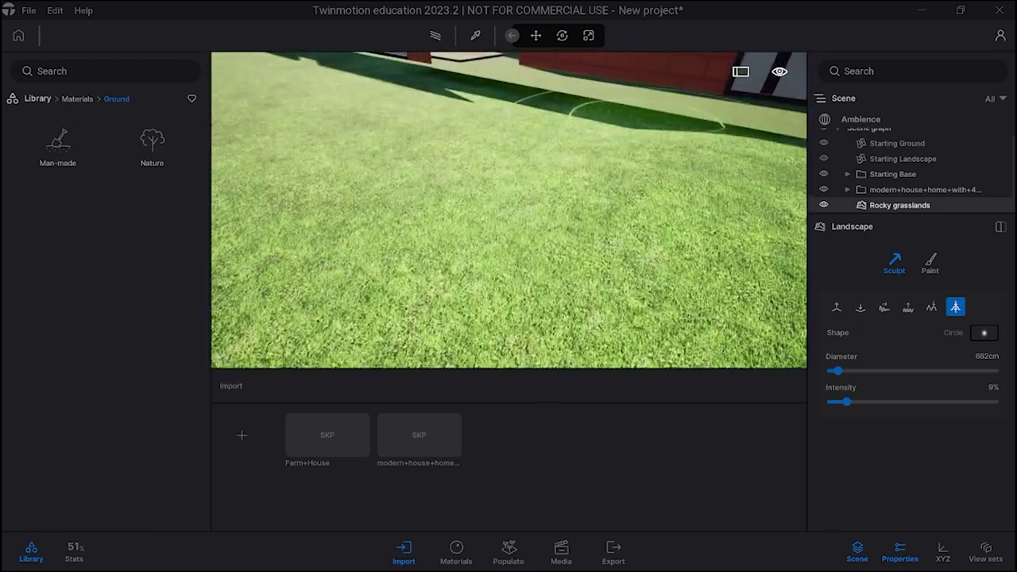
right_click_drag(651, 122, 758, 190)
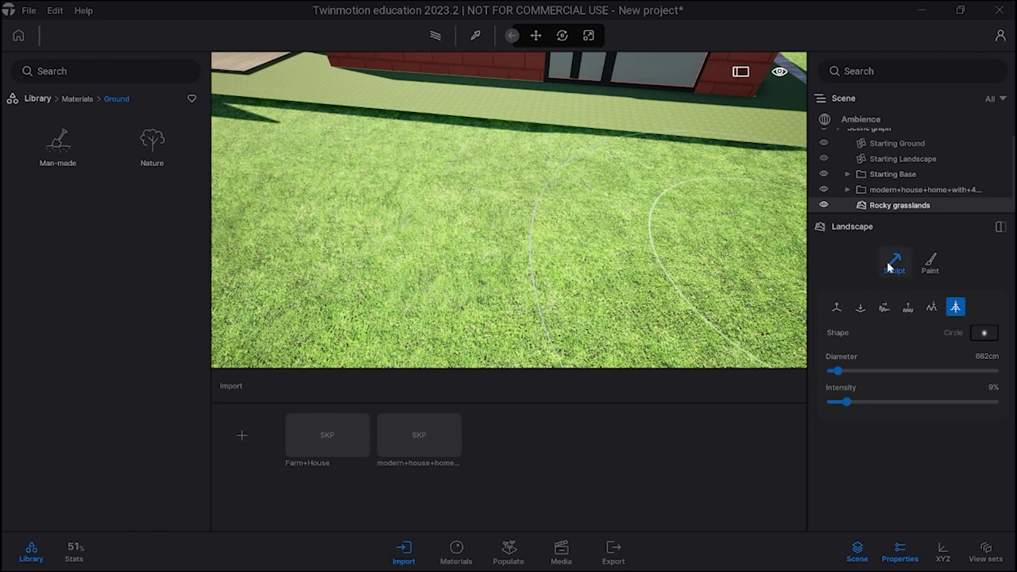
left_click(837, 308)
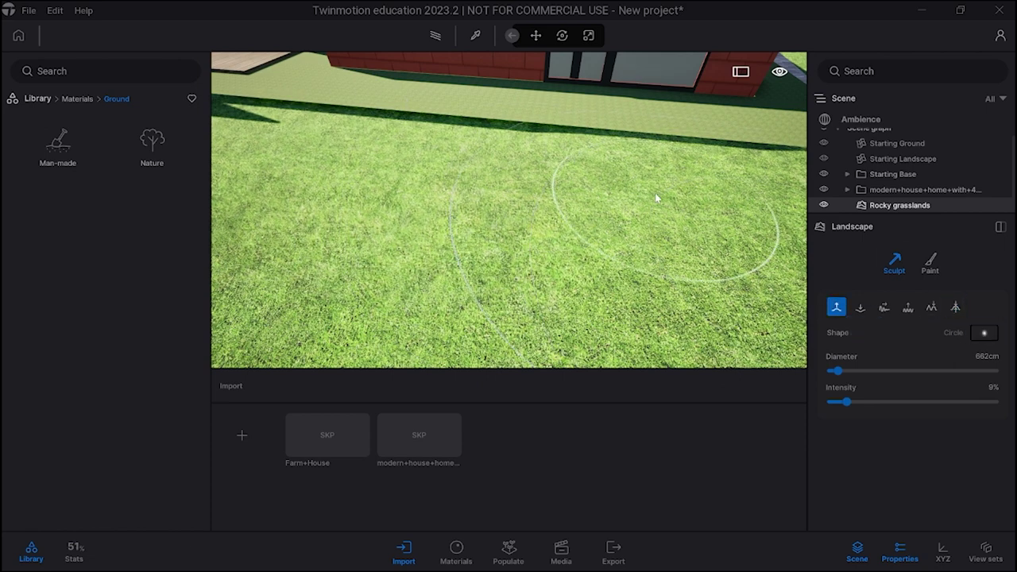
left_click_drag(655, 192, 505, 177)
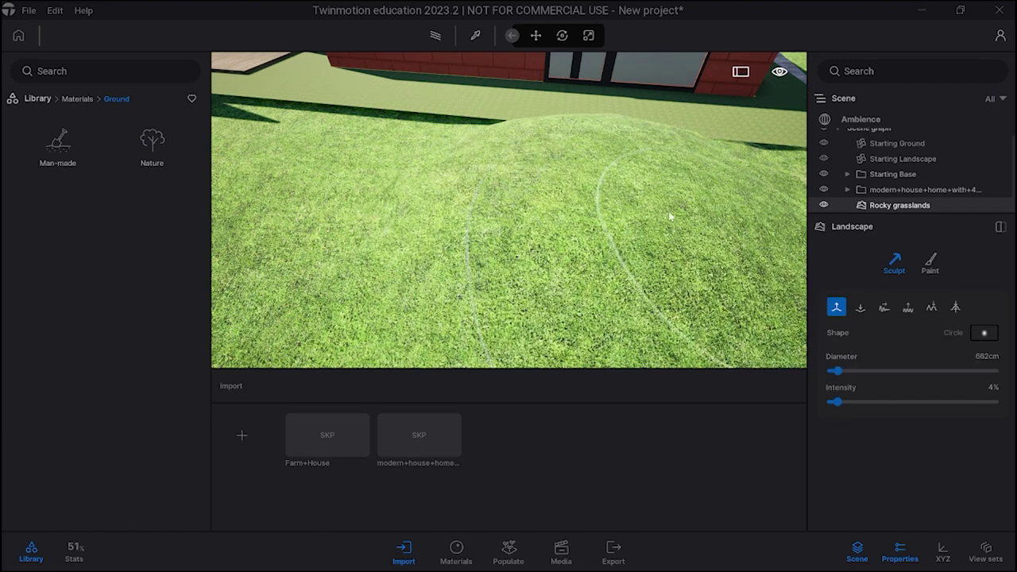
left_click_drag(662, 211, 582, 170)
key("ctrl+z")
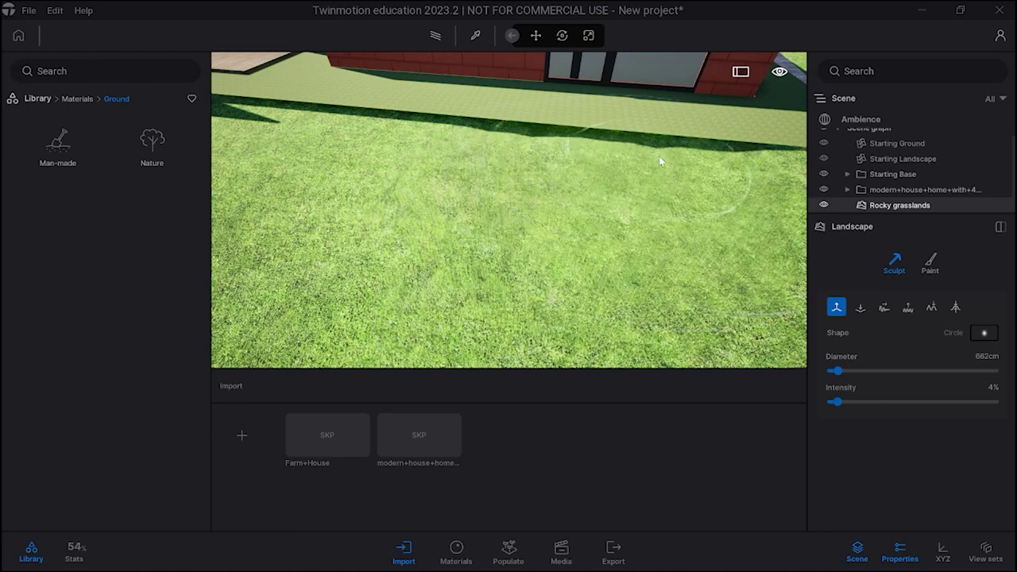
Raise the grass along the paved edge of the house base to close the gap beneath it
mouse_move(731, 186)
left_mouse_down()
mouse_move(478, 160)
mouse_move(478, 147)
mouse_move(482, 155)
mouse_move(280, 132)
left_mouse_up()
left_click(152, 143)
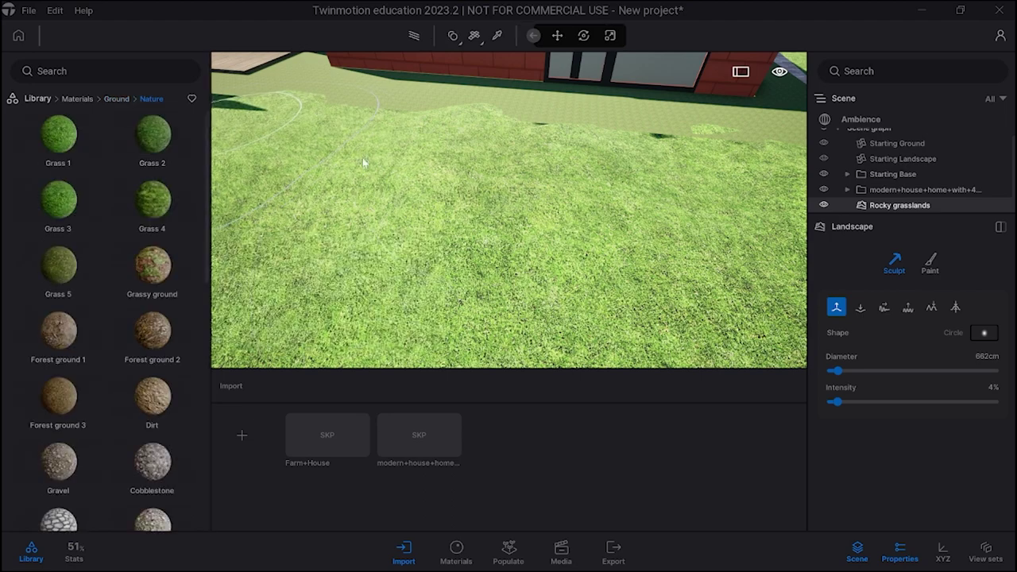
right_click_drag(516, 242, 455, 225)
scroll(353, 190, "down", 6)
middle_click_drag(353, 191, 266, 190)
right_click_drag(266, 191, 213, 191)
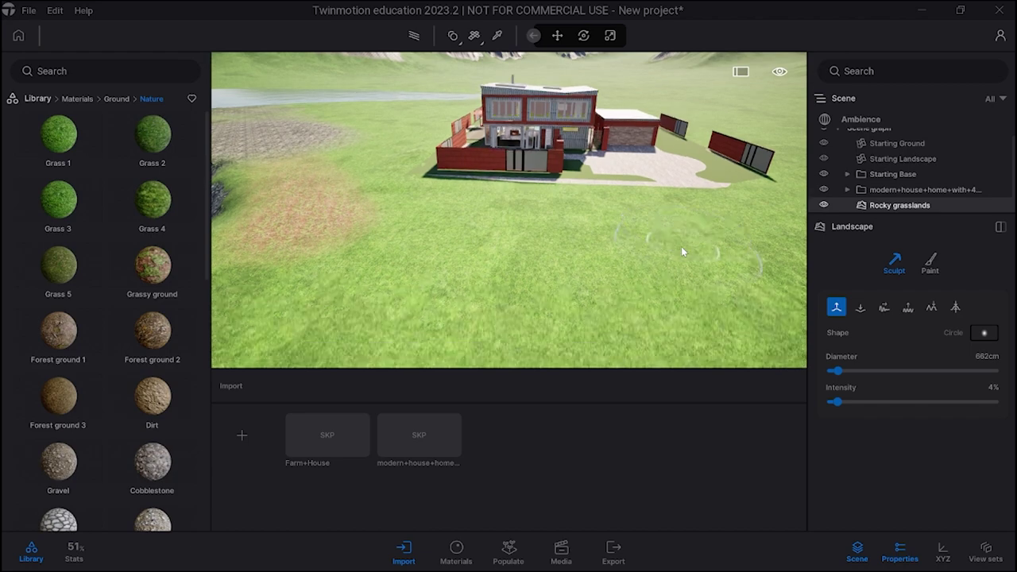
Switch to 3D Warehouse in the browser, search its models for barn and browse the results, and return to Twinmotion
key("alt+Tab")
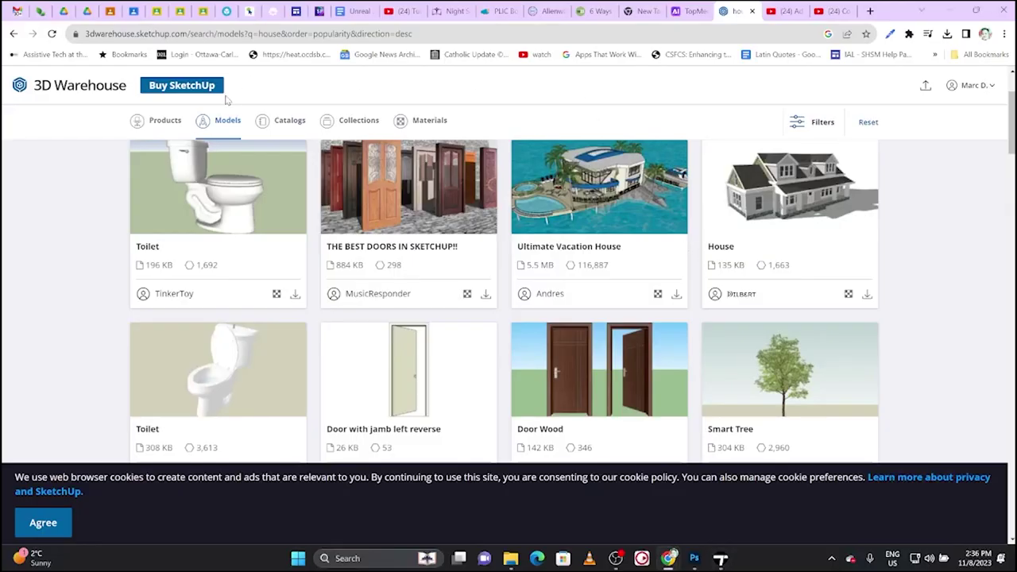
scroll(492, 134, "up", 2)
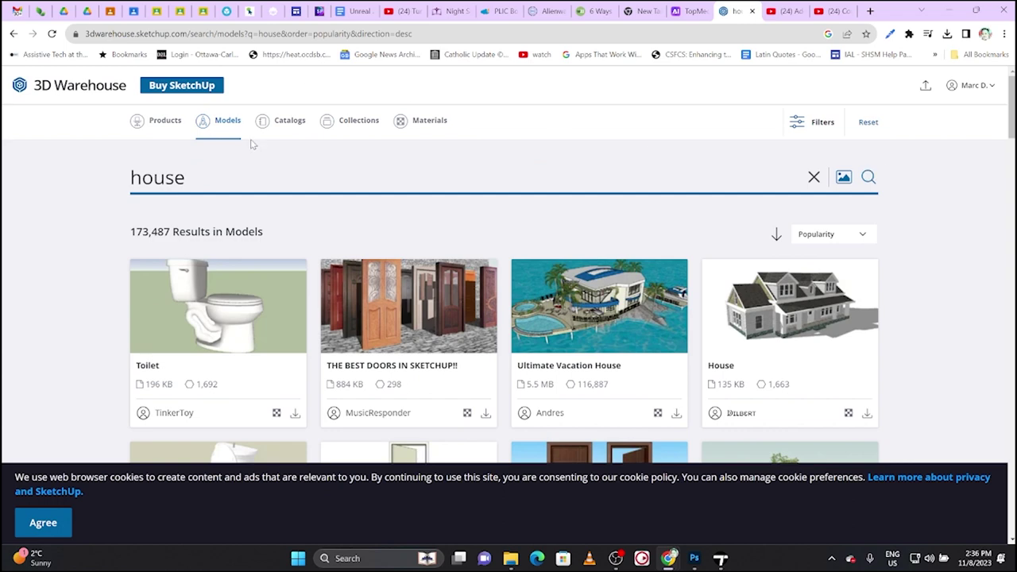
double_click(204, 180)
type("barn")
key("Return")
scroll(693, 369, "down", 1)
scroll(694, 369, "down", 6)
scroll(694, 369, "up", 4)
scroll(694, 370, "down", 2)
scroll(693, 370, "up", 5)
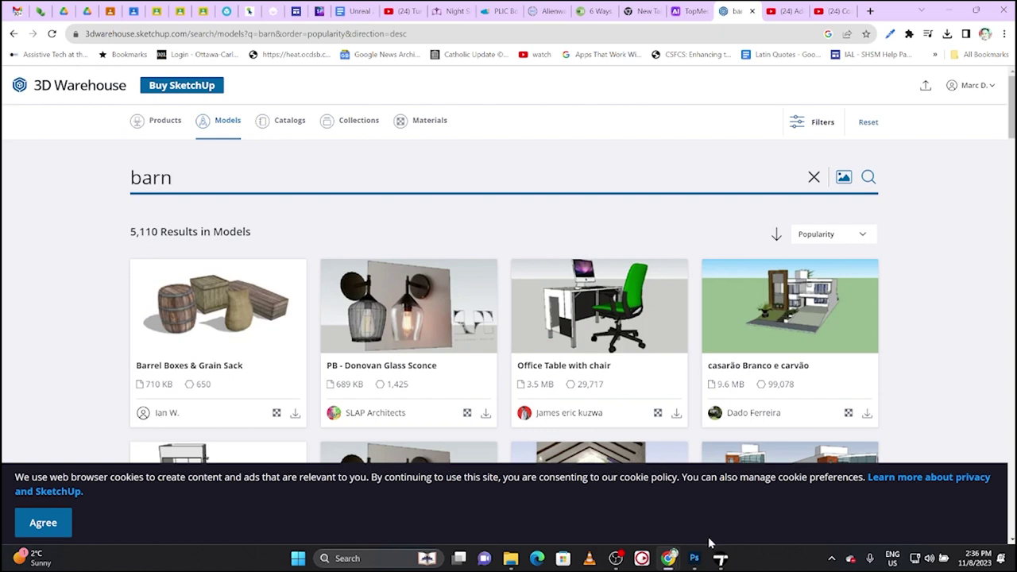
mouse_move(719, 564)
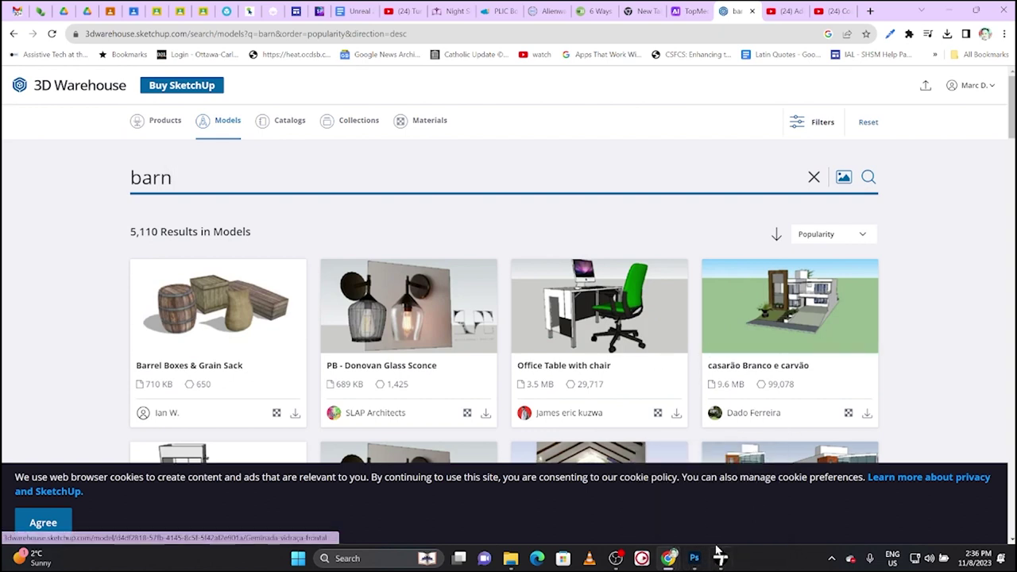
left_click(718, 558)
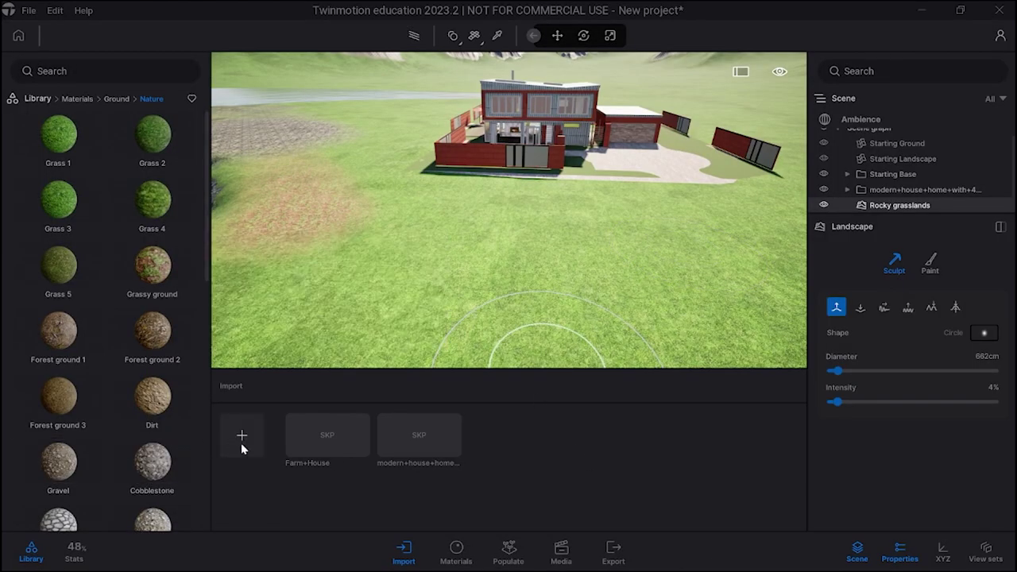
Remove the Farm+House model from the project's imported files
left_click(335, 416)
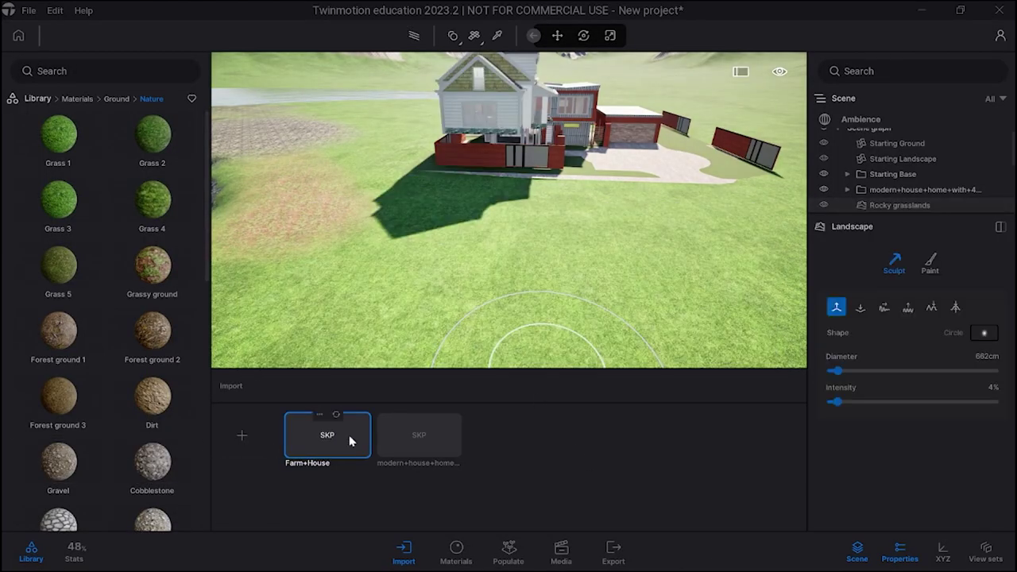
right_click_drag(743, 231, 739, 208)
right_click_drag(429, 238, 723, 235)
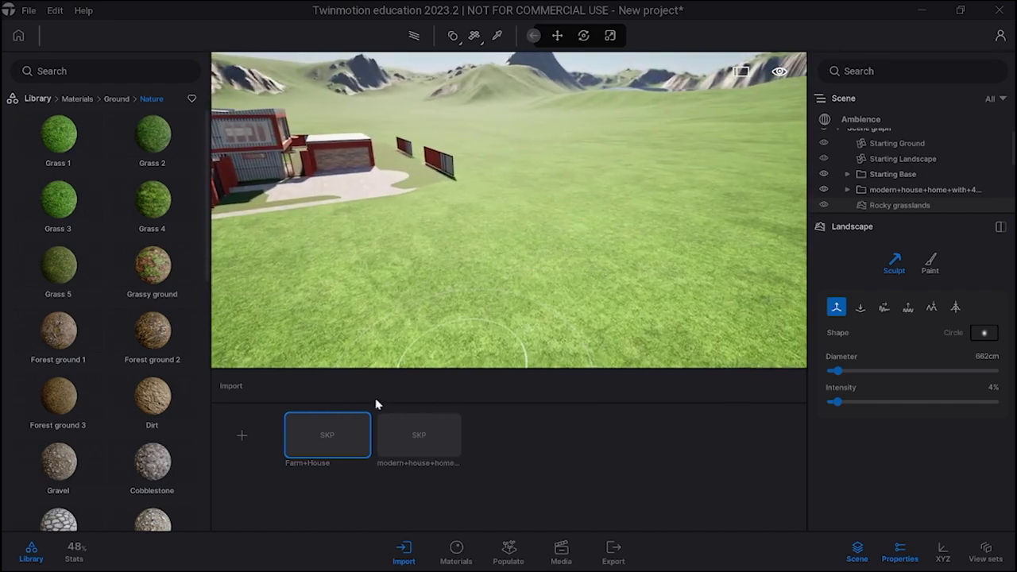
right_click(318, 415)
left_click(294, 395)
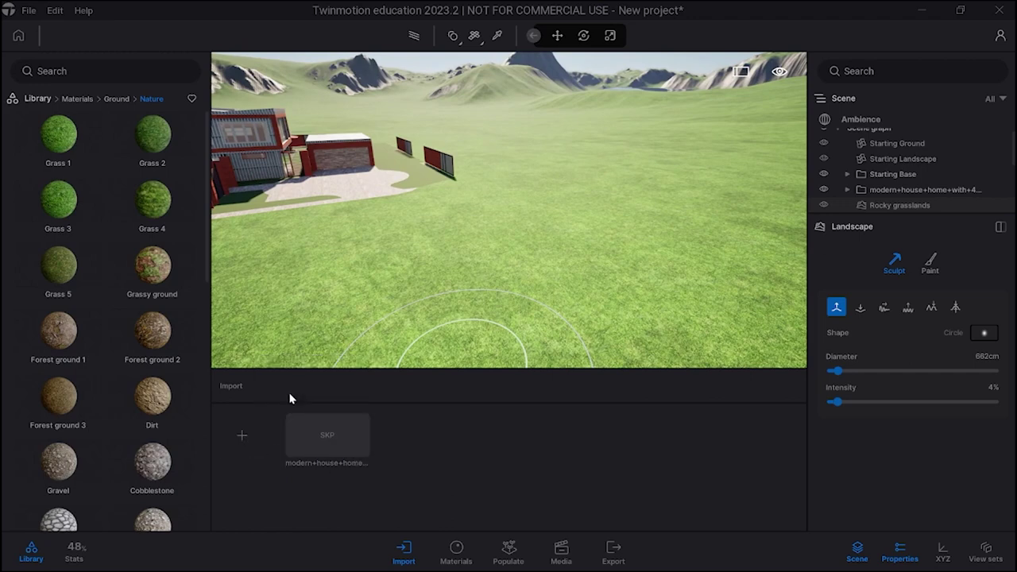
Import BARN2.skp from Downloads as geometry, collapsed by material, resolving all material conflicts with the scene material
left_click(243, 434)
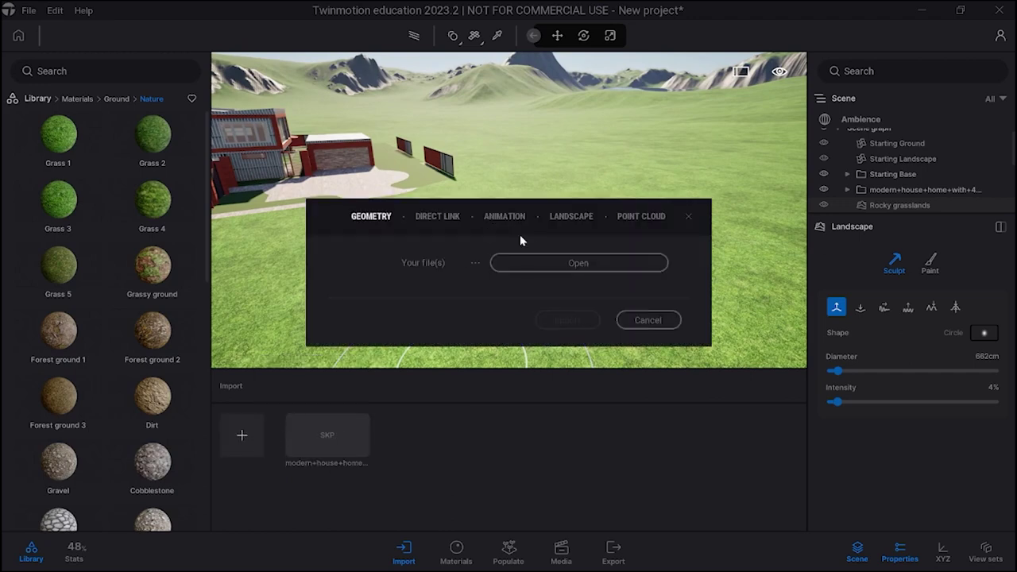
left_click(547, 259)
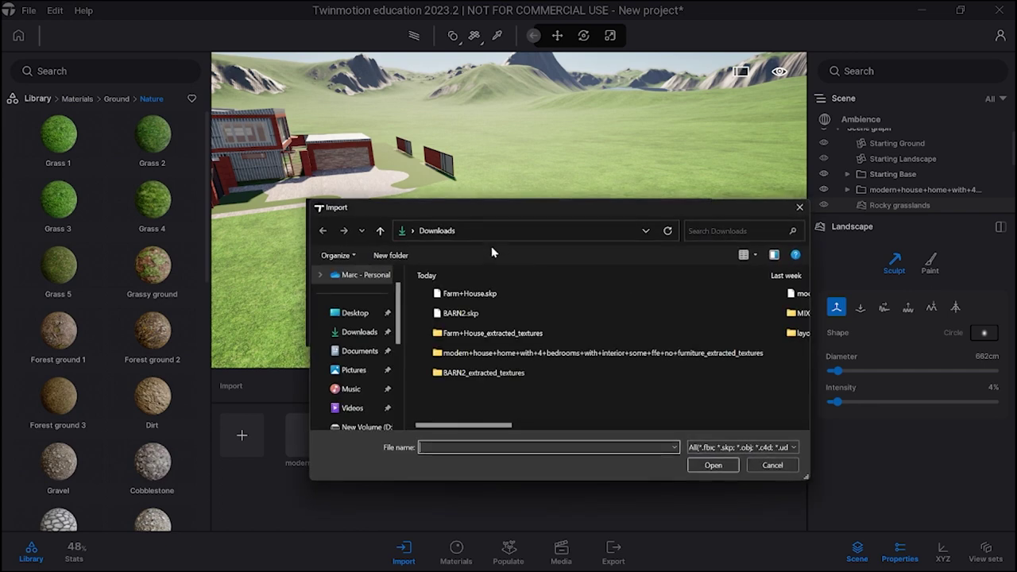
left_click(460, 312)
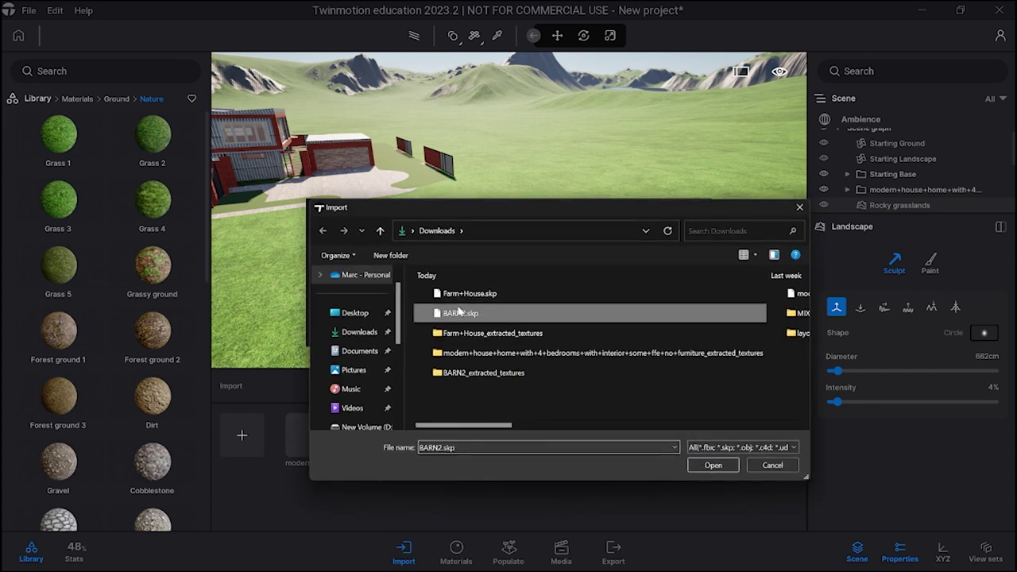
left_click(710, 465)
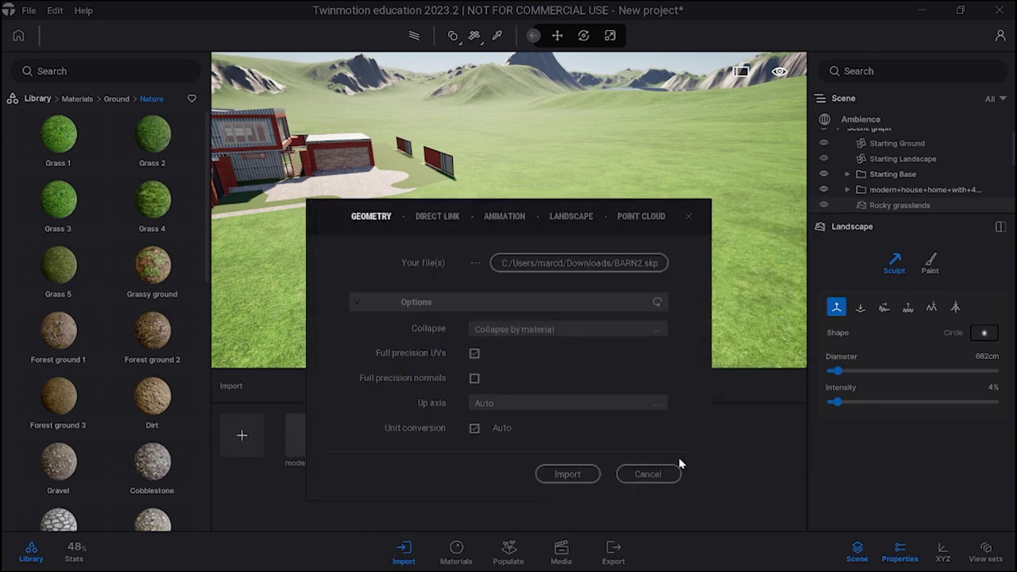
left_click(567, 474)
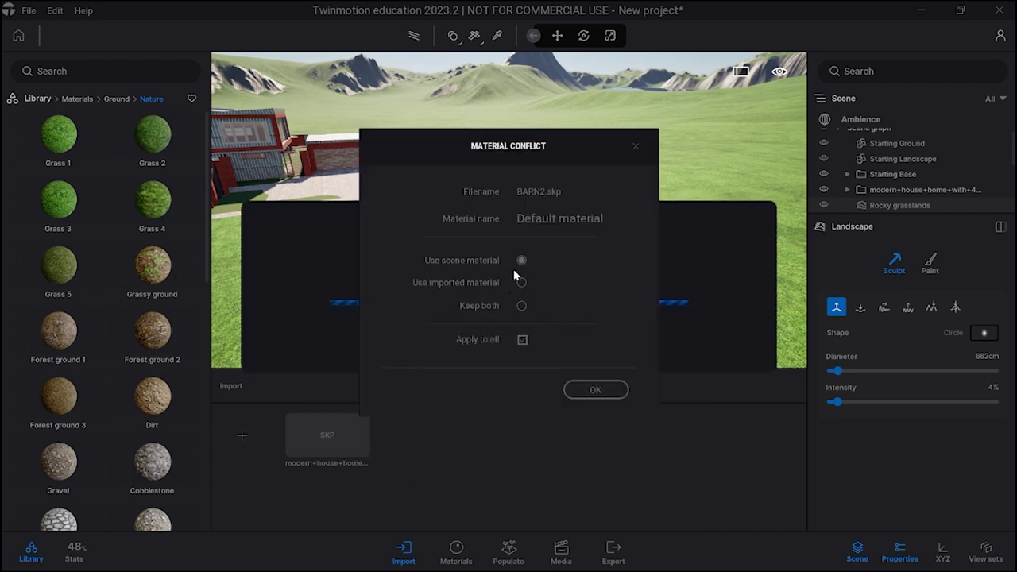
left_click(595, 390)
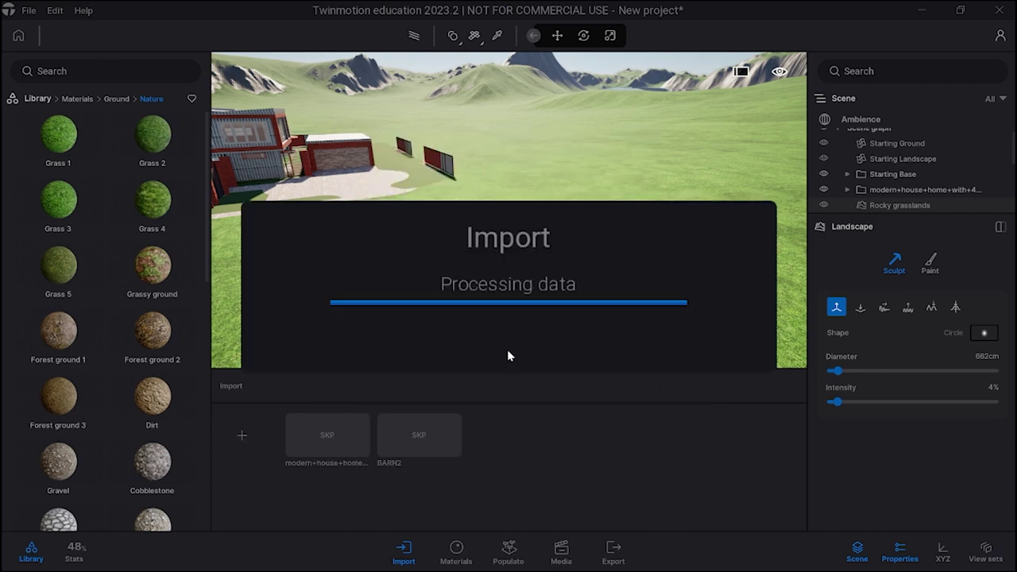
Select the whole BARN2.skp model in the scene hierarchy and move it off the house onto the open grass near the river
right_click_drag(530, 270, 334, 270)
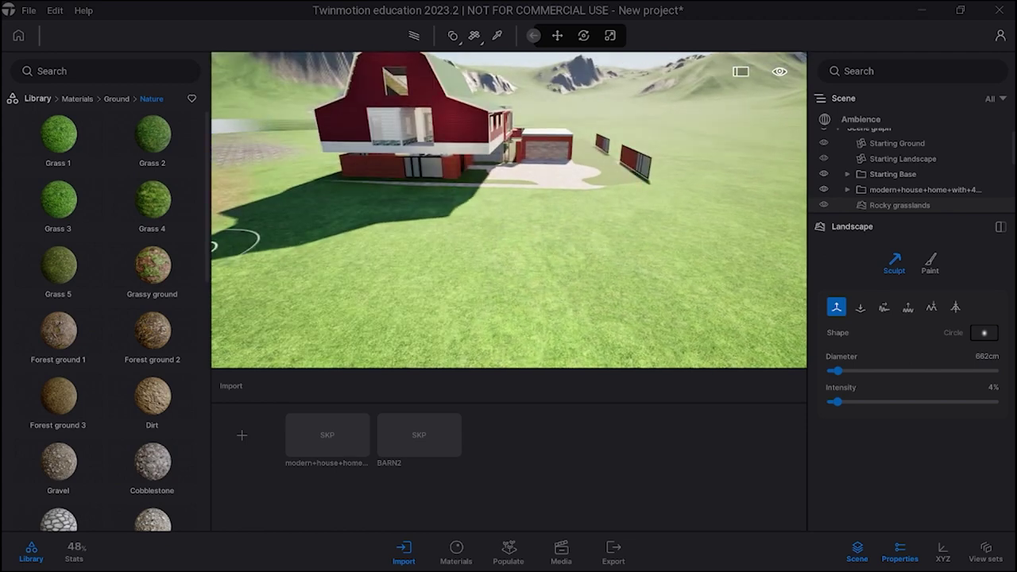
key("w")
key("q")
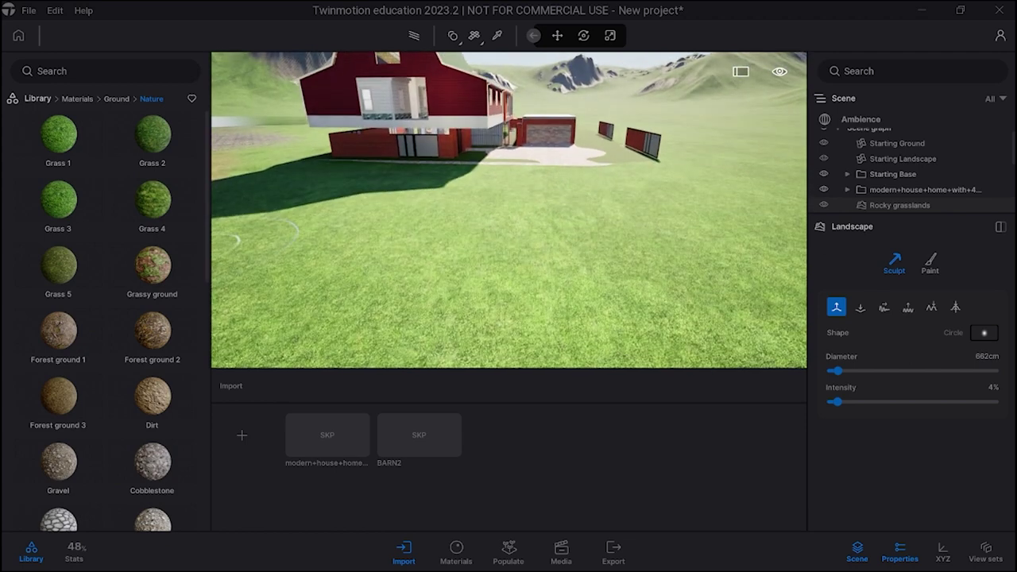
key("w")
key("e")
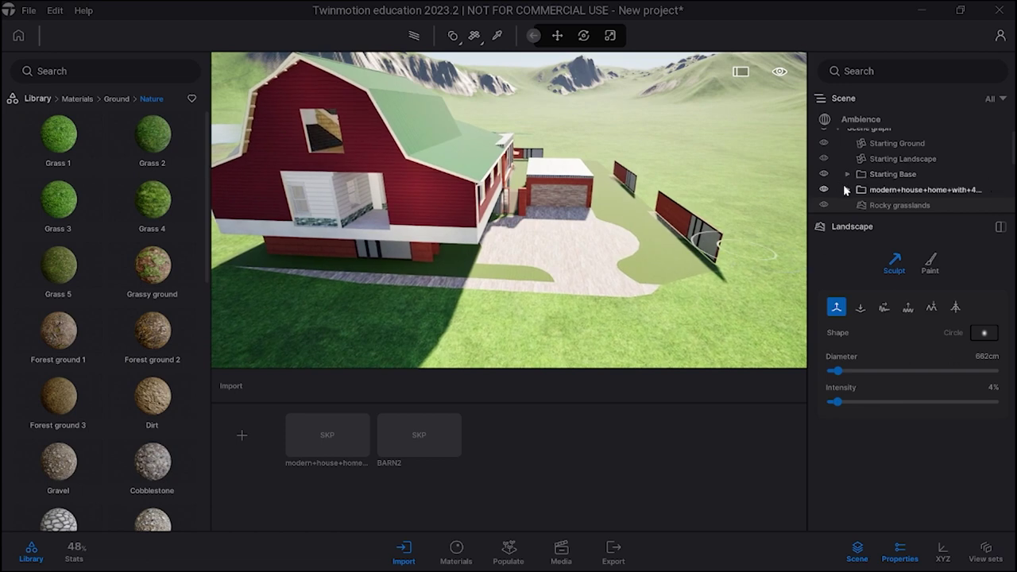
left_click(846, 190)
scroll(851, 193, "down", 2)
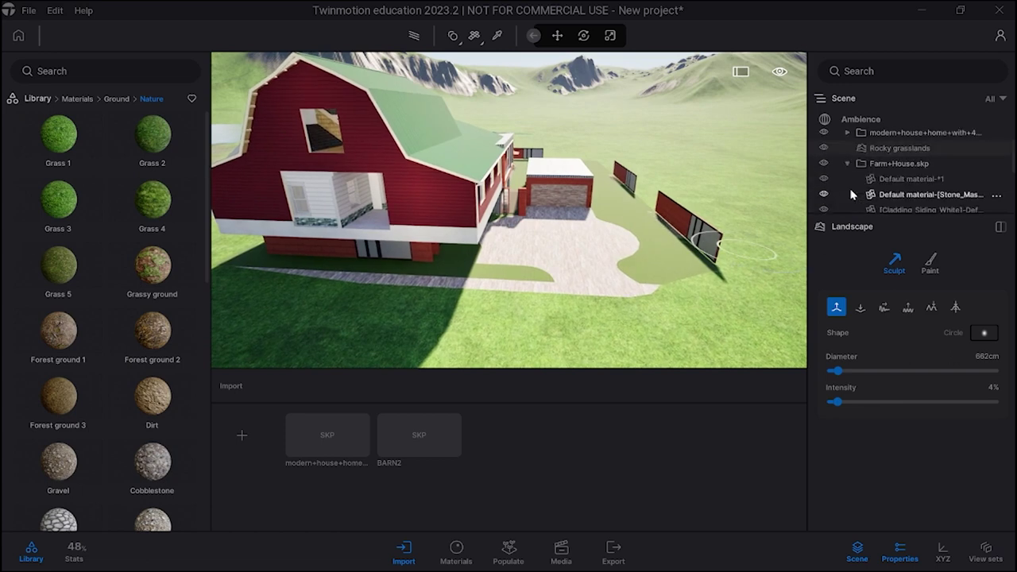
left_click(847, 164)
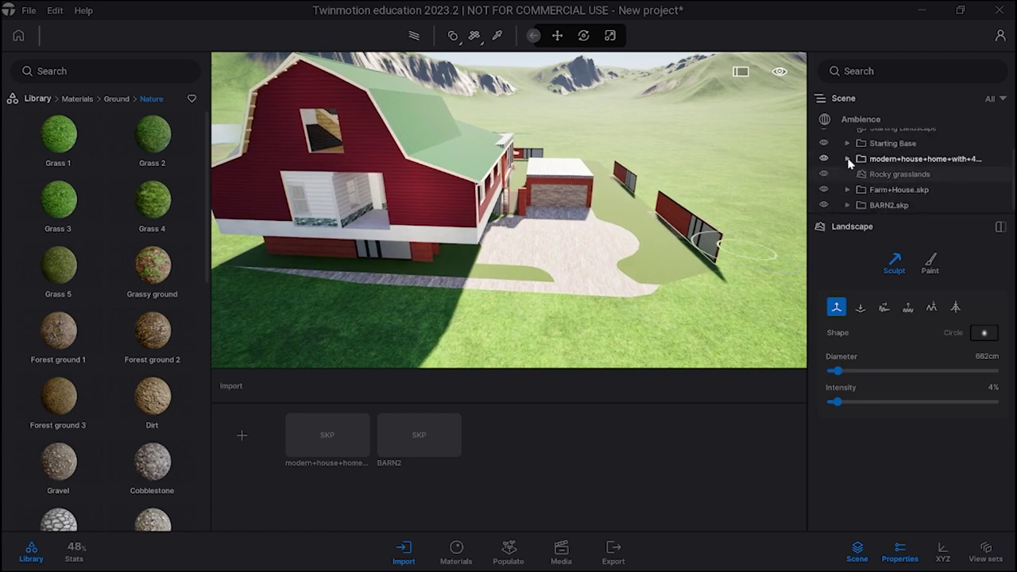
left_click(893, 204)
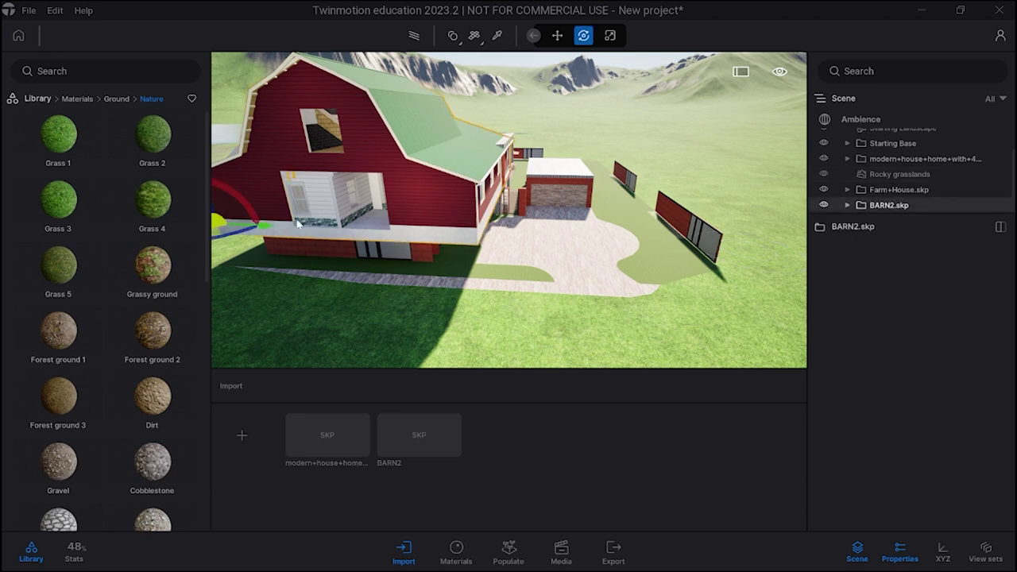
left_click_drag(272, 227, 545, 146)
key("f")
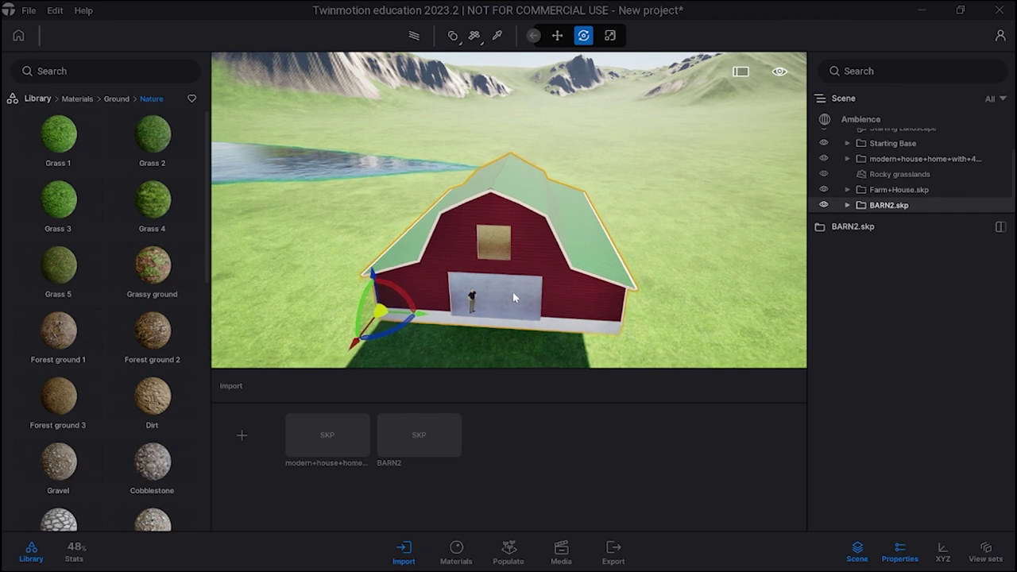
Scale the barn up uniformly to a larger size
right_click_drag(513, 294, 456, 335)
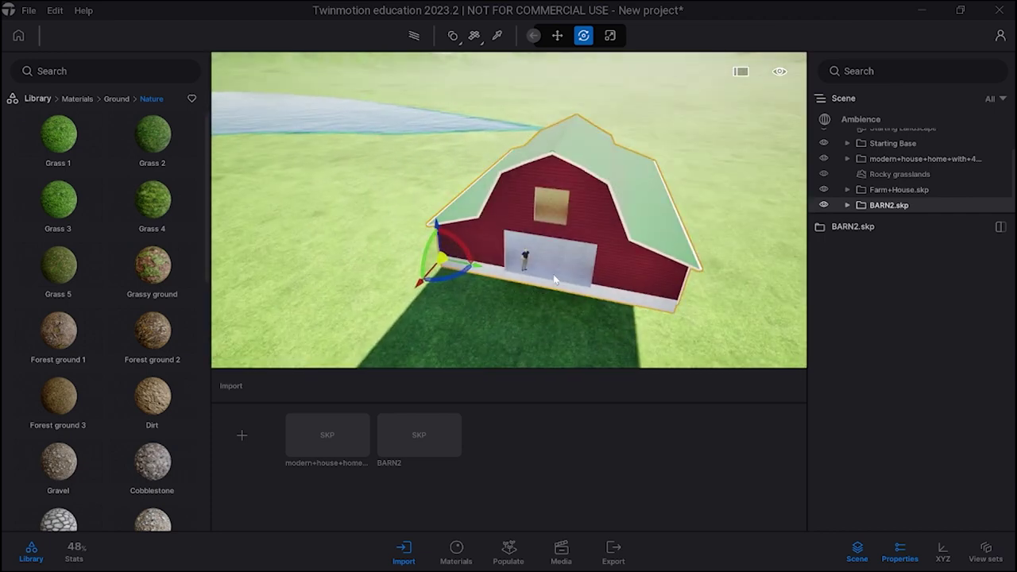
key("r")
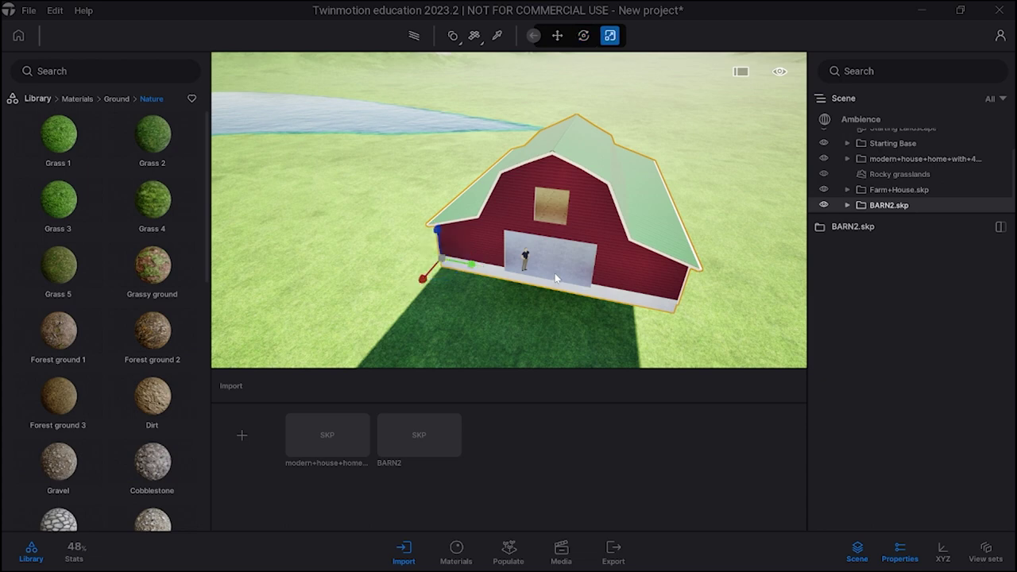
left_click_drag(447, 261, 477, 244)
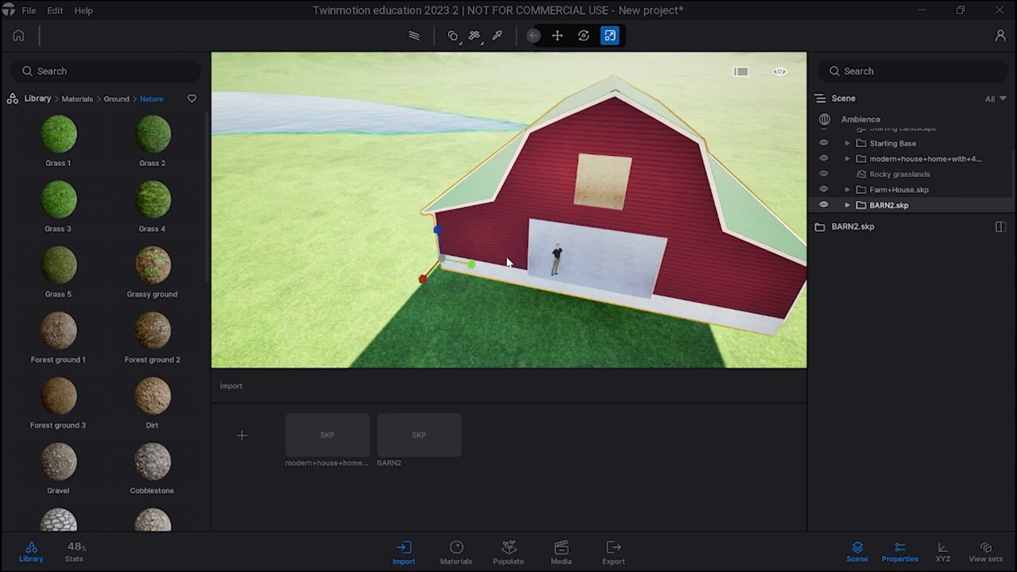
scroll(502, 244, "up", 2)
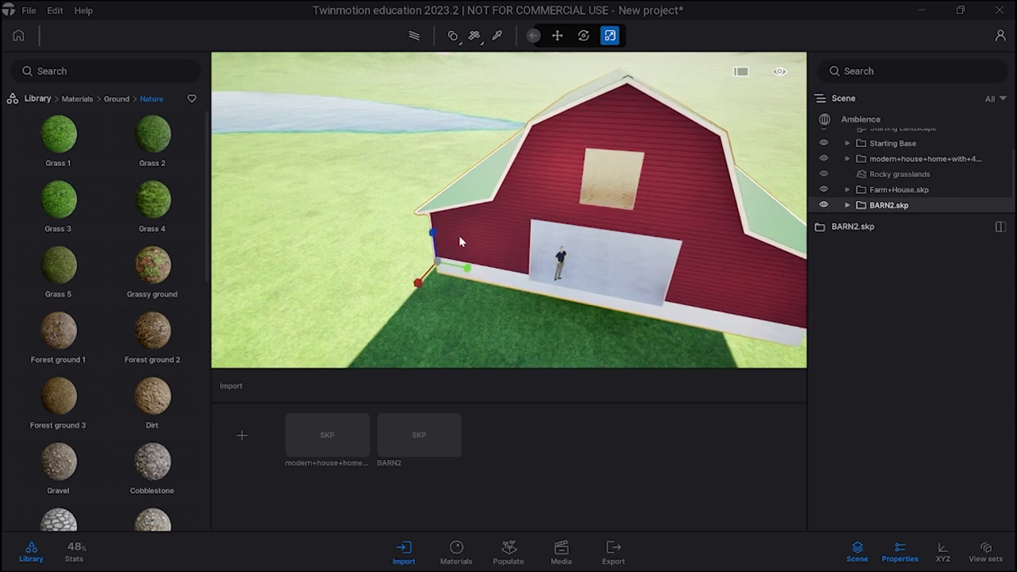
Lower the enlarged barn vertically until its base sits on the grass
key("e")
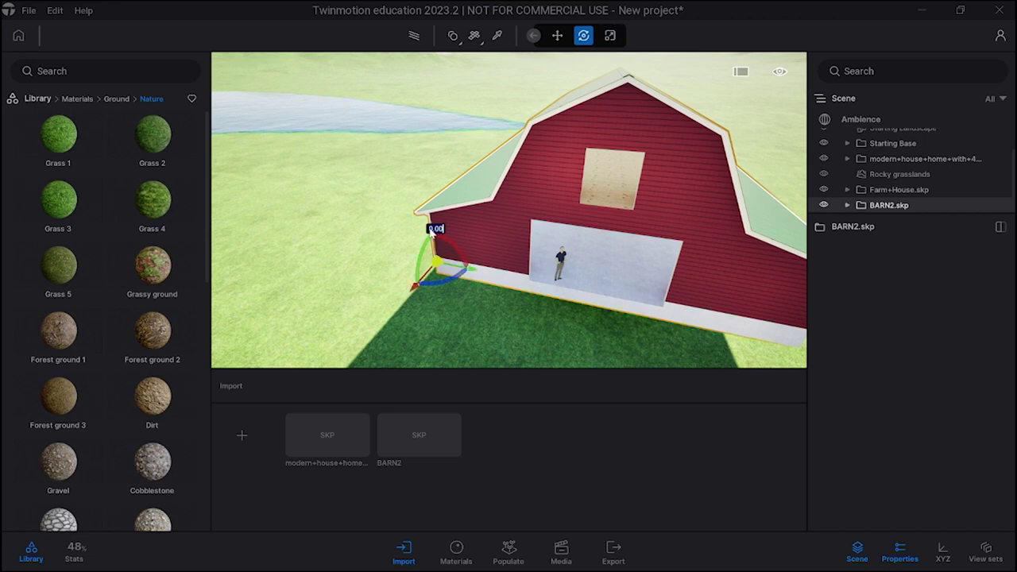
left_click_drag(431, 229, 424, 275)
right_click_drag(344, 283, 463, 270)
Delete all parts of the human figure in the barn's doorway: skin, pants, shirt, shoe sole, hair and shoe
left_click(487, 259)
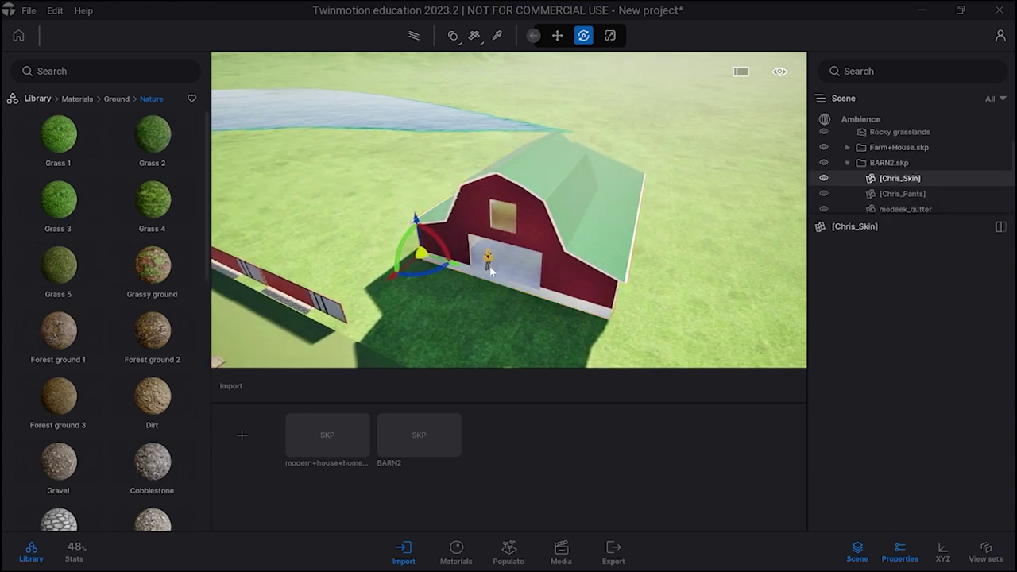
scroll(878, 195, "down", 1)
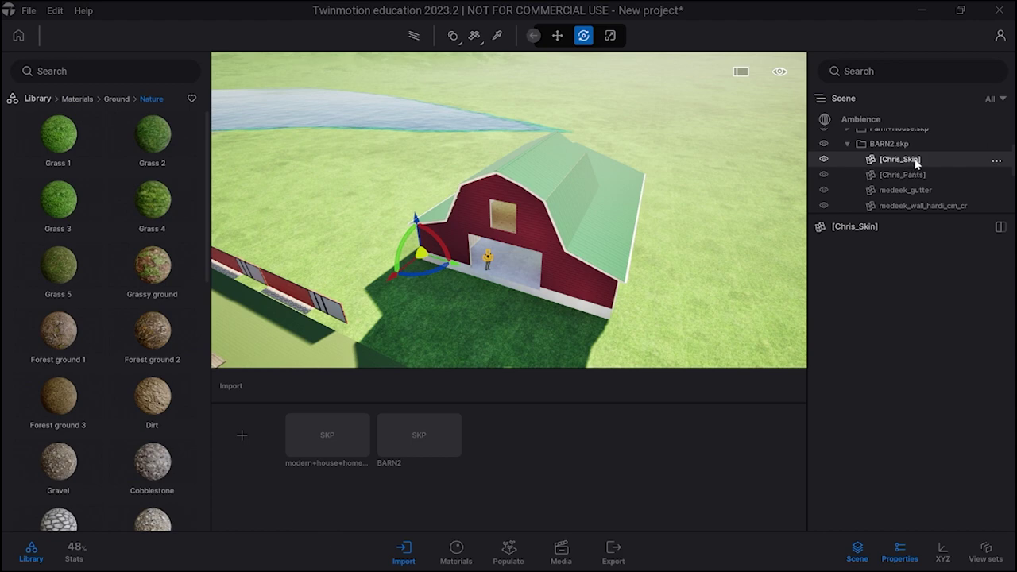
left_click(907, 178, "ctrl")
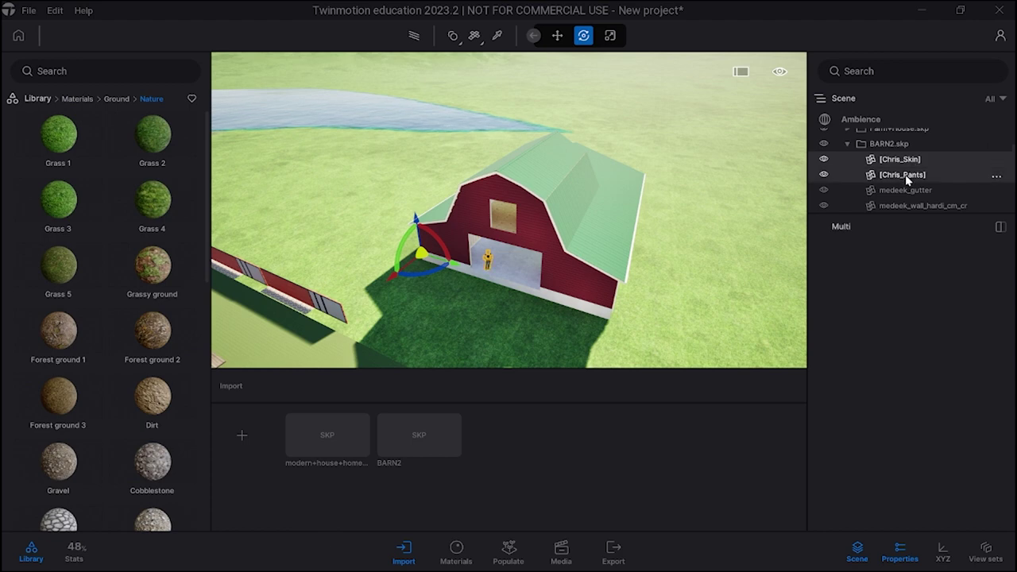
key("Delete")
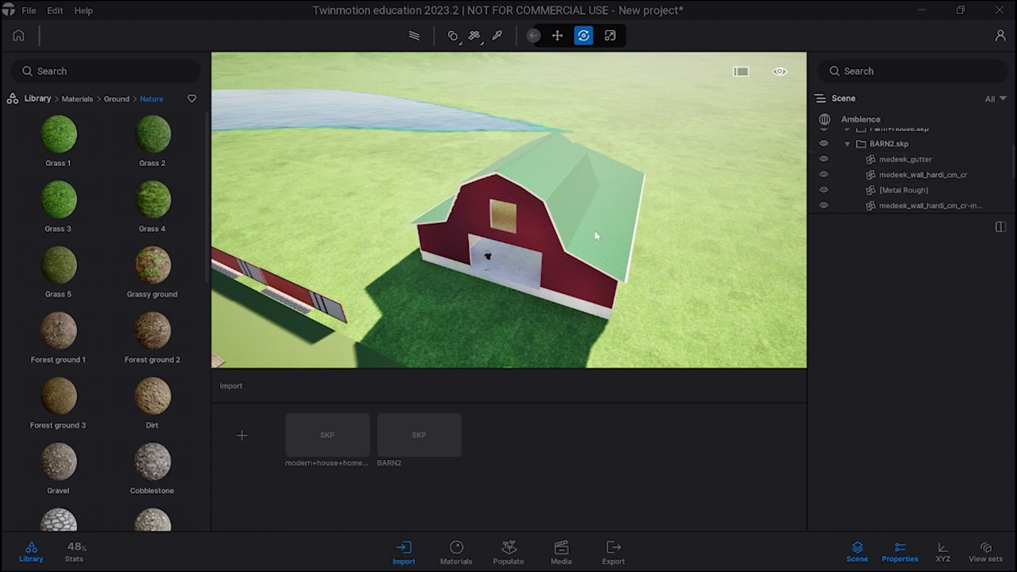
left_click(486, 259)
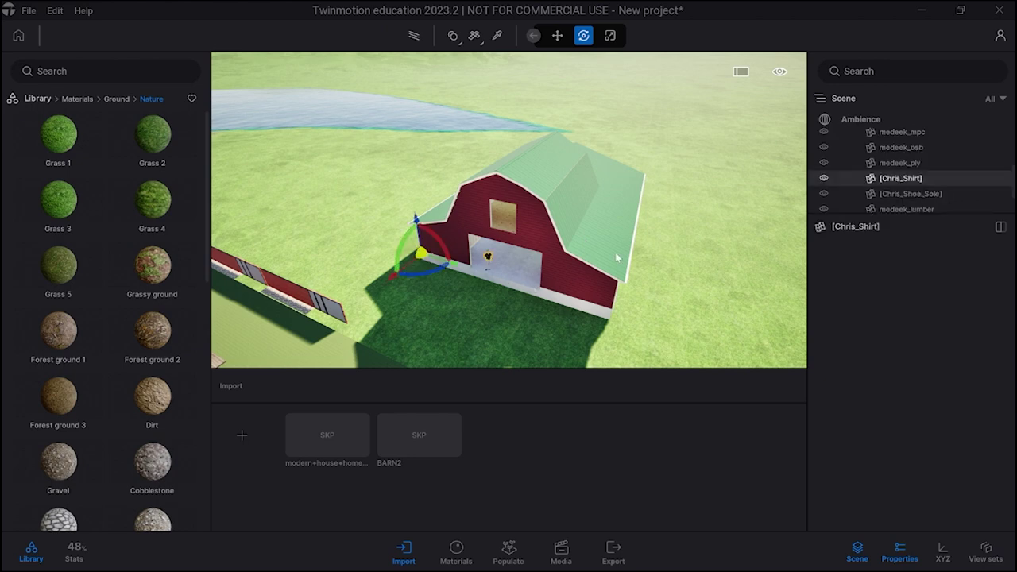
left_click(893, 194, "ctrl")
key("Delete")
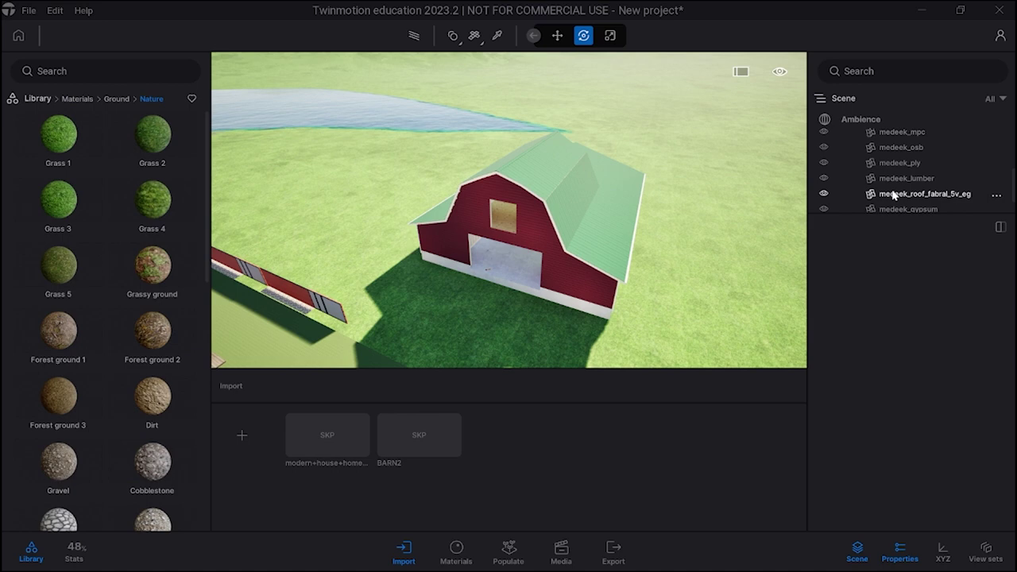
left_click(487, 250)
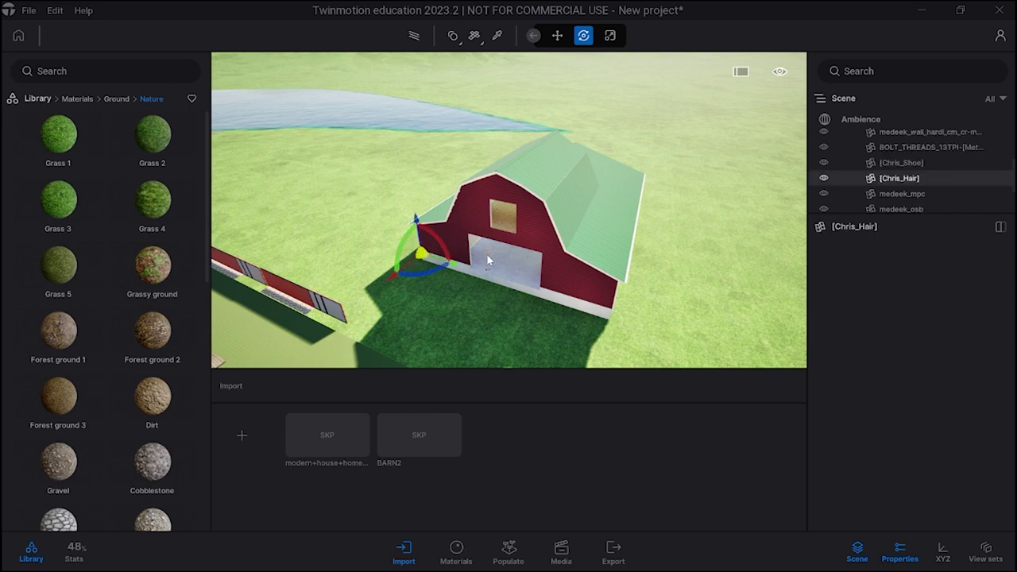
left_click(901, 163, "ctrl")
key("Delete")
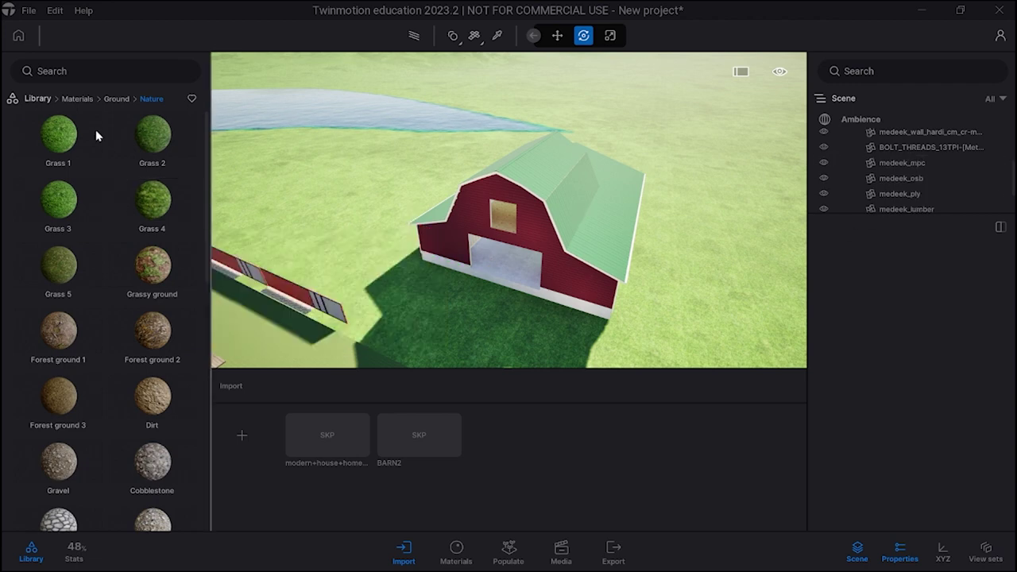
Apply the Bare concrete 03 material to the barn's floor
left_click(77, 99)
left_click(71, 205)
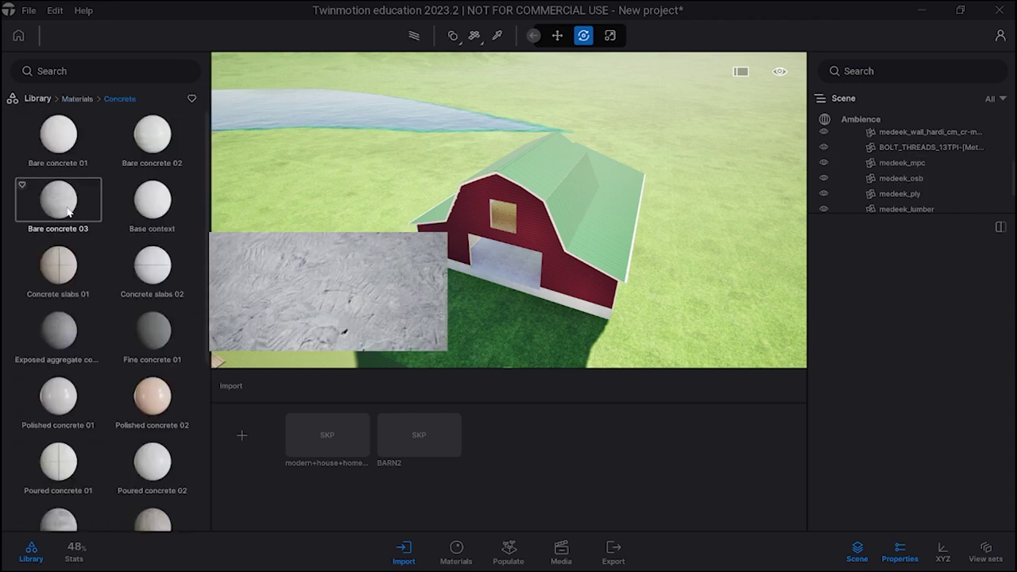
left_click(506, 275)
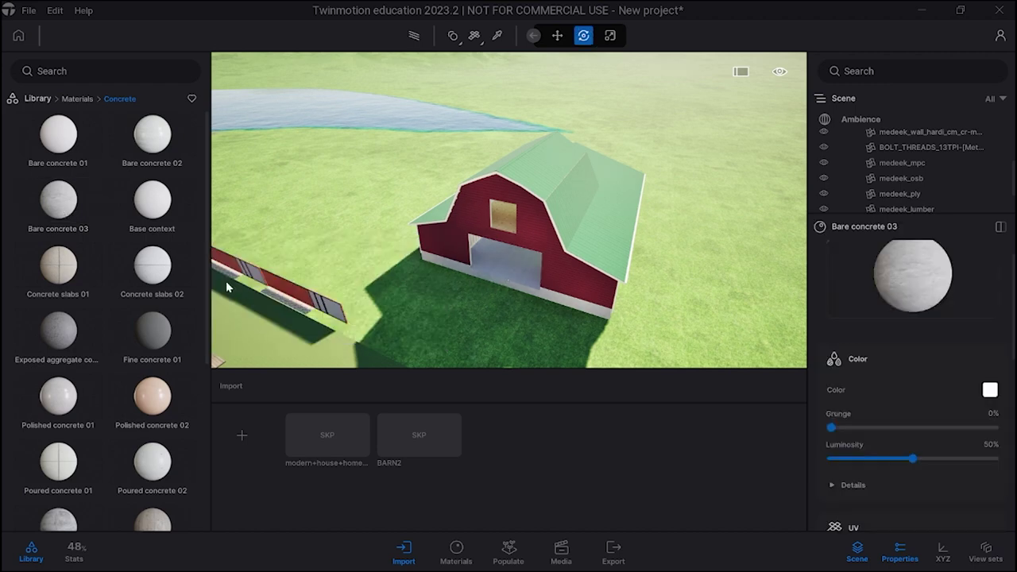
Apply the Roof covering 07 material to the barn's roof
left_click(77, 99)
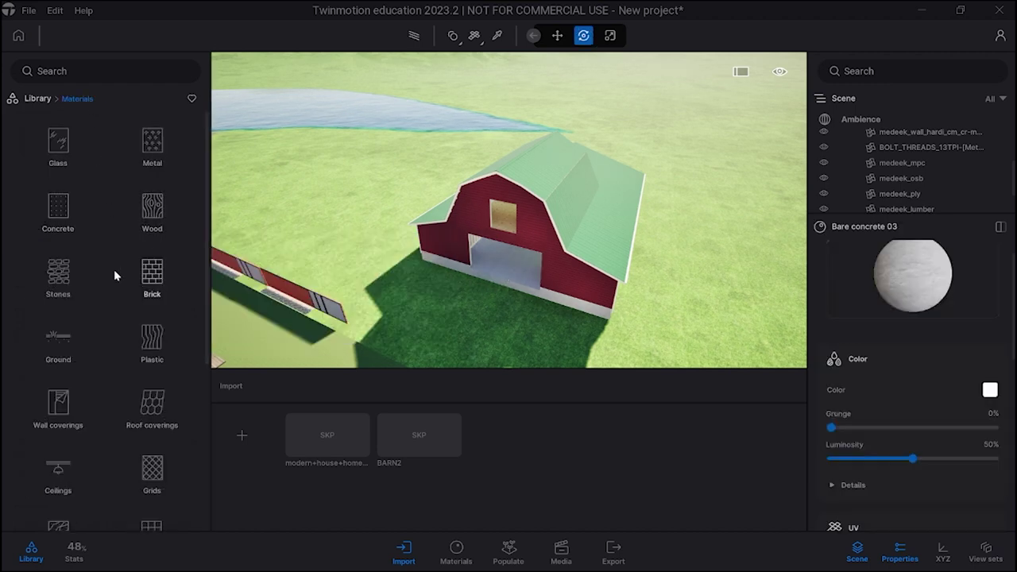
left_click(153, 405)
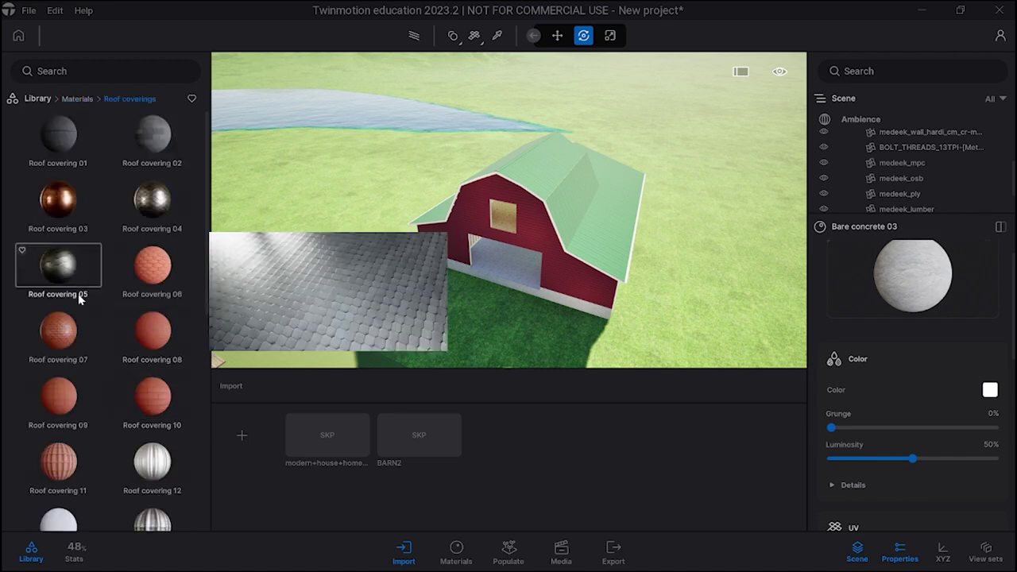
left_click_drag(63, 342, 570, 229)
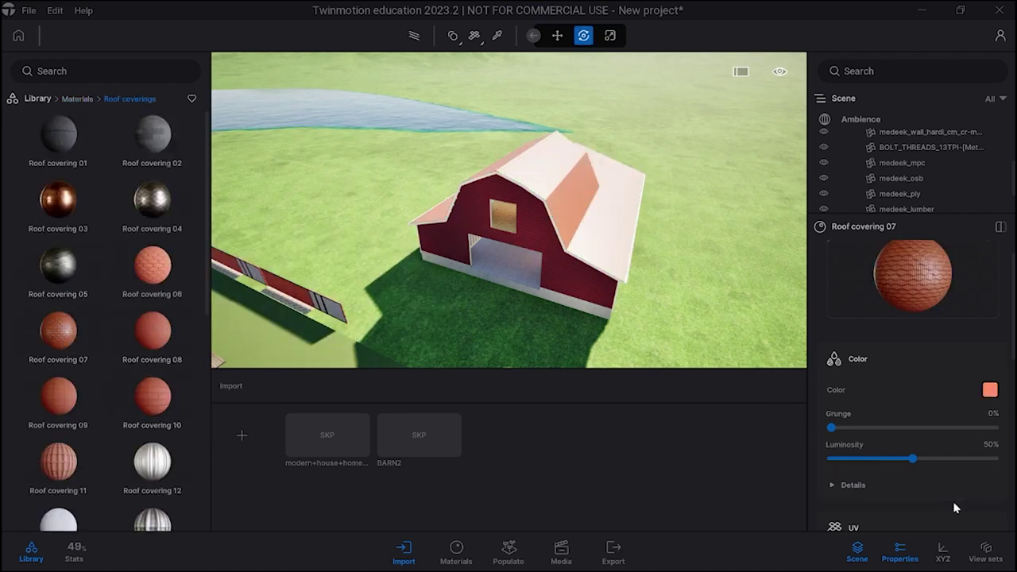
scroll(928, 459, "down", 2)
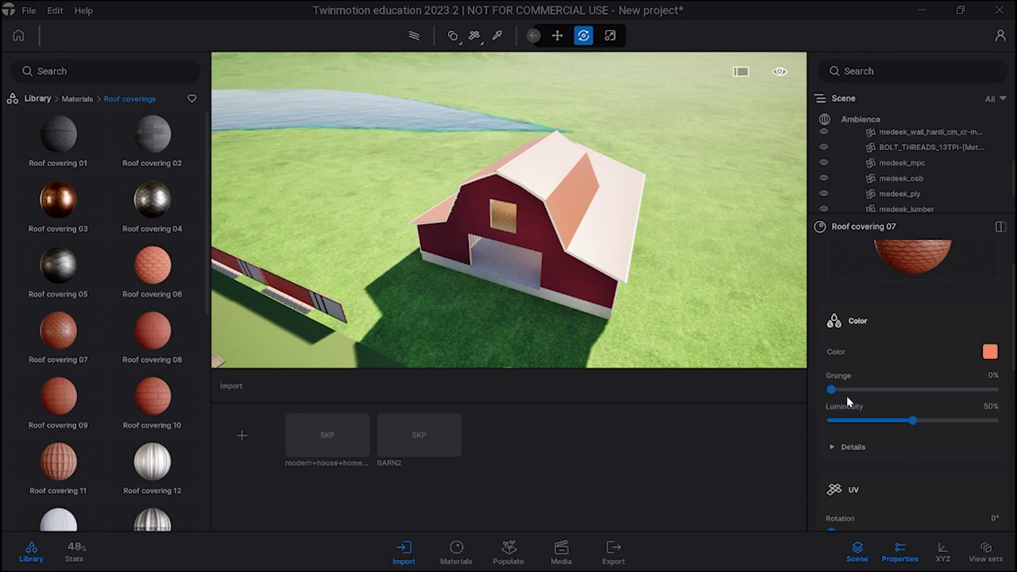
Set the barn's Roof covering 07 material to 13% grunge and a UV scale of 0.94
scroll(846, 396, "down", 2)
left_click(832, 351)
left_click_drag(833, 351, 853, 350)
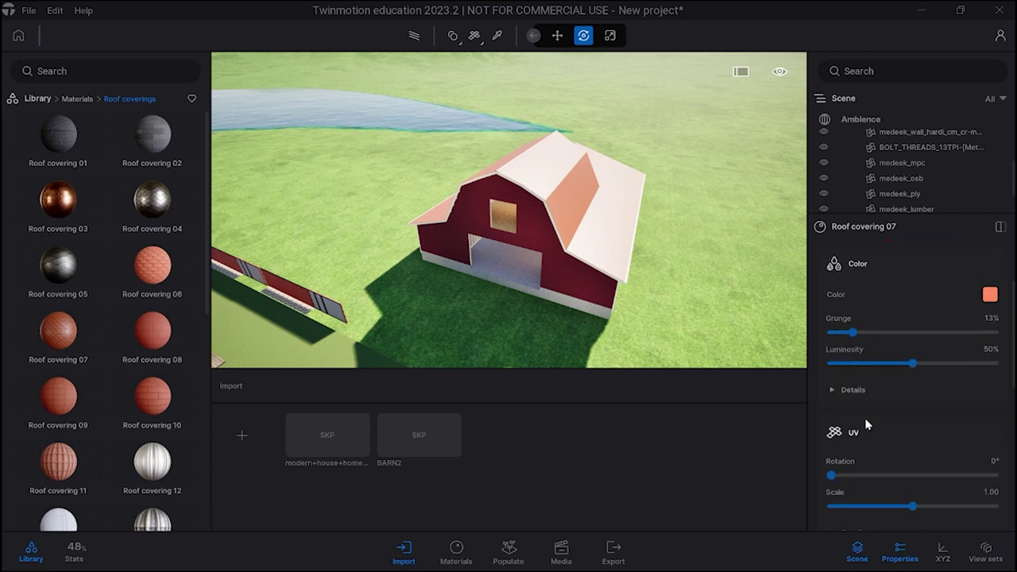
scroll(878, 482, "down", 2)
mouse_move(916, 490)
left_mouse_down()
mouse_move(962, 484)
mouse_move(878, 482)
mouse_move(906, 482)
left_mouse_up()
scroll(898, 470, "down", 3)
left_click(833, 456)
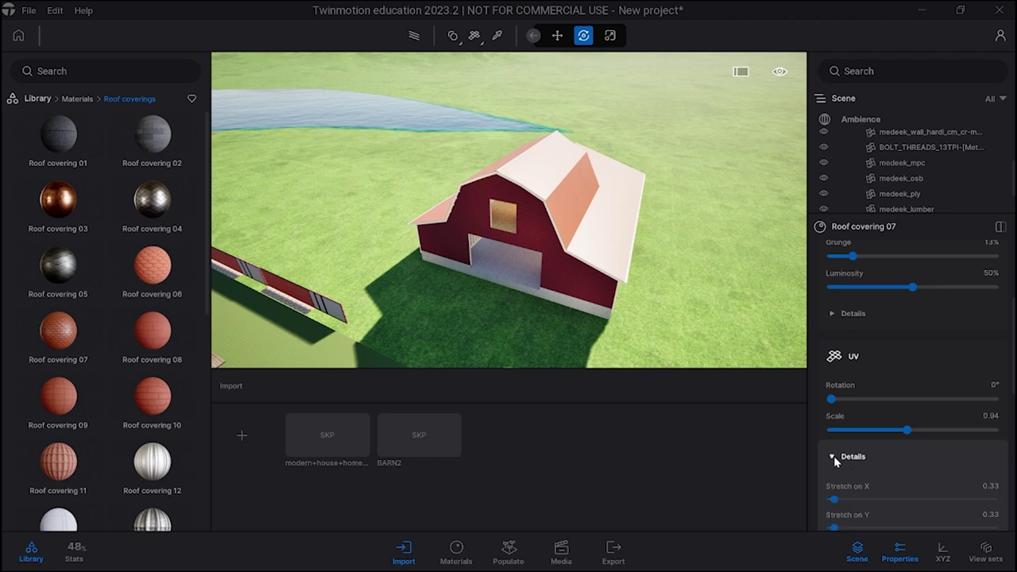
left_click(833, 457)
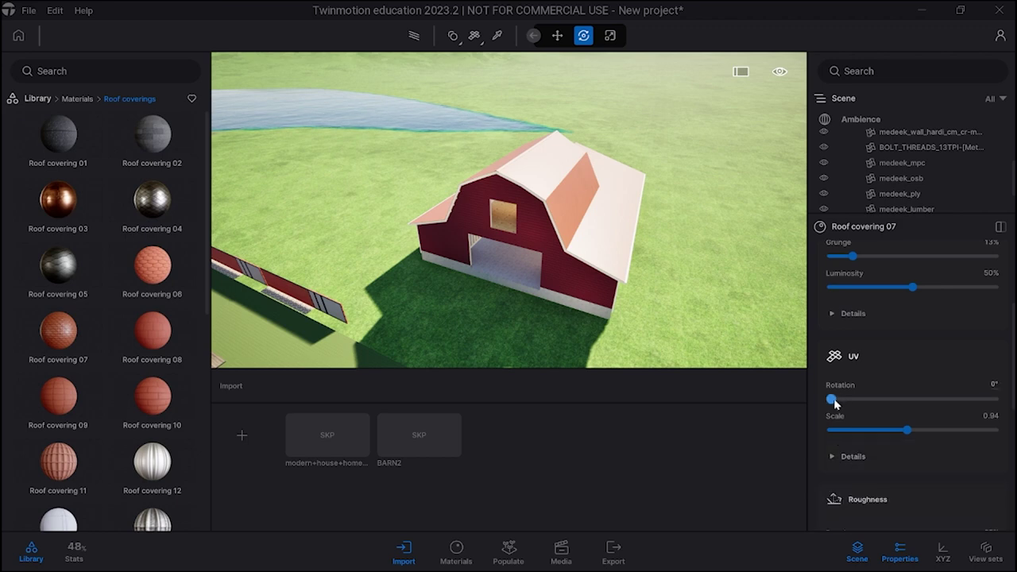
scroll(622, 261, "up", 4)
Replace the barn's roof material with Roof covering 06 and set its UV scale to 7.68
mouse_move(638, 262)
middle_mouse_down()
mouse_move(659, 251)
mouse_move(413, 249)
middle_mouse_up()
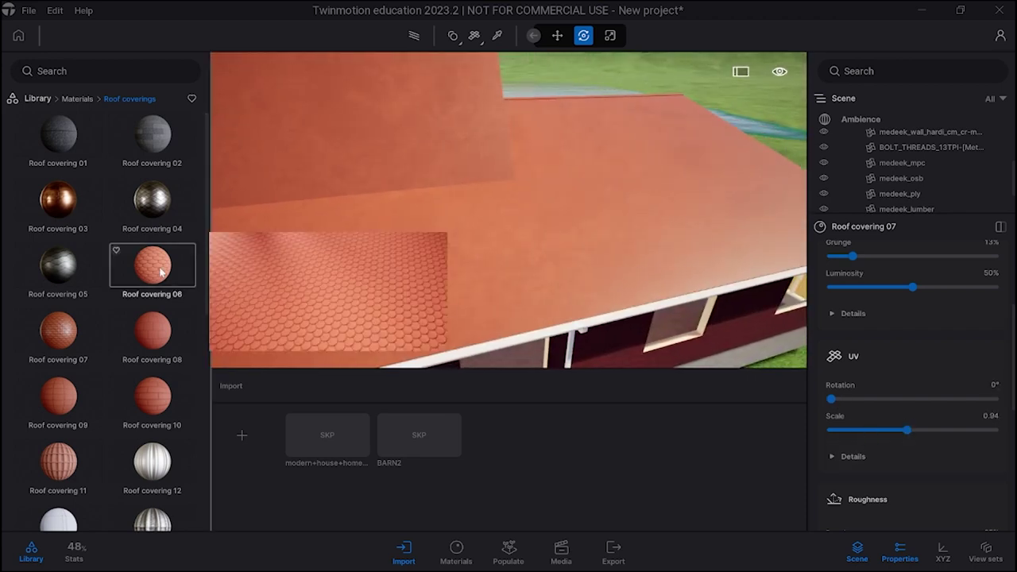
left_click_drag(159, 270, 382, 256)
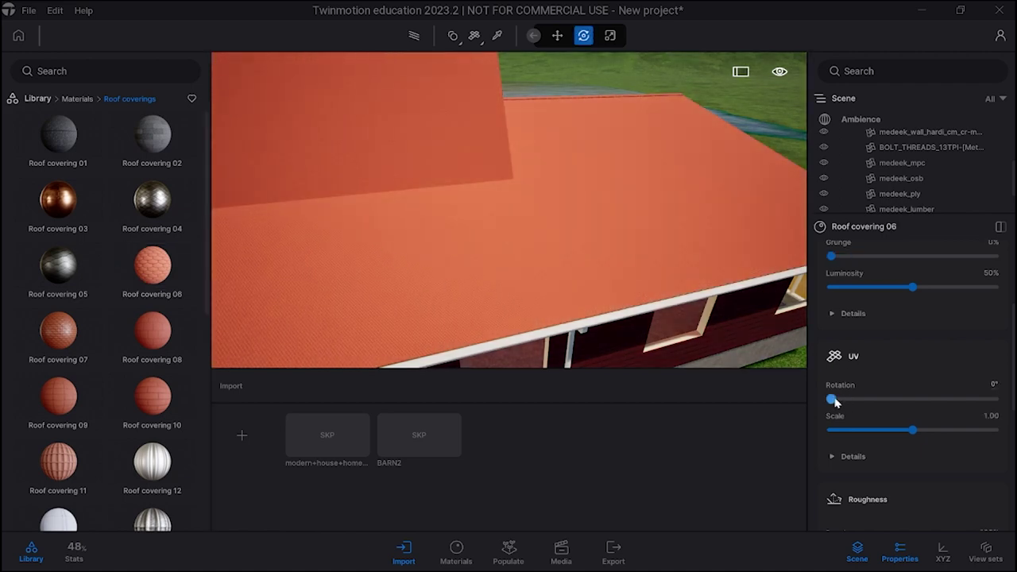
left_click_drag(911, 429, 973, 429)
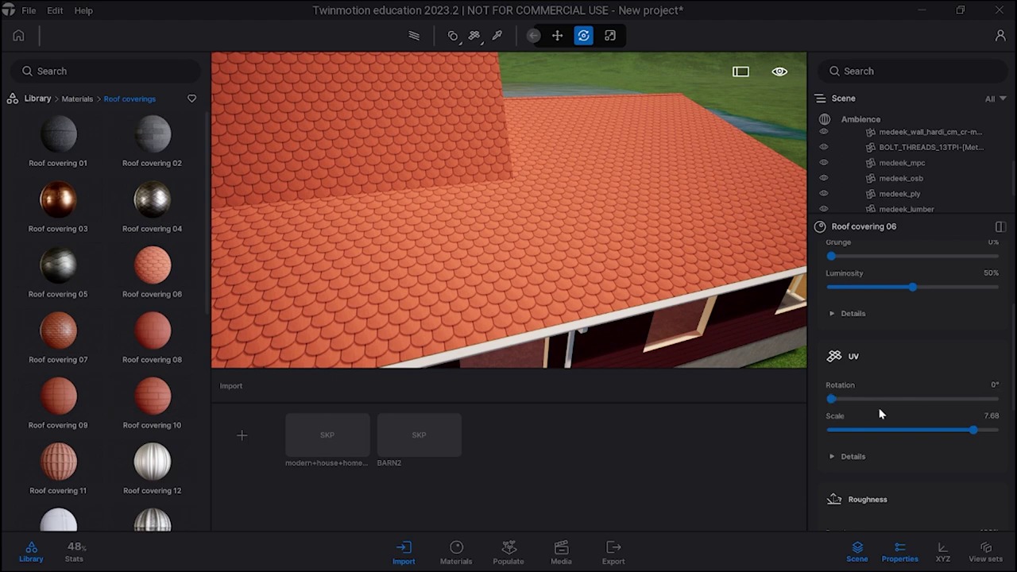
Set the Roof covering 06 material's normal strength to 99% and expand the normal details
scroll(876, 370, "up", 2)
scroll(873, 338, "down", 3)
scroll(874, 338, "down", 6)
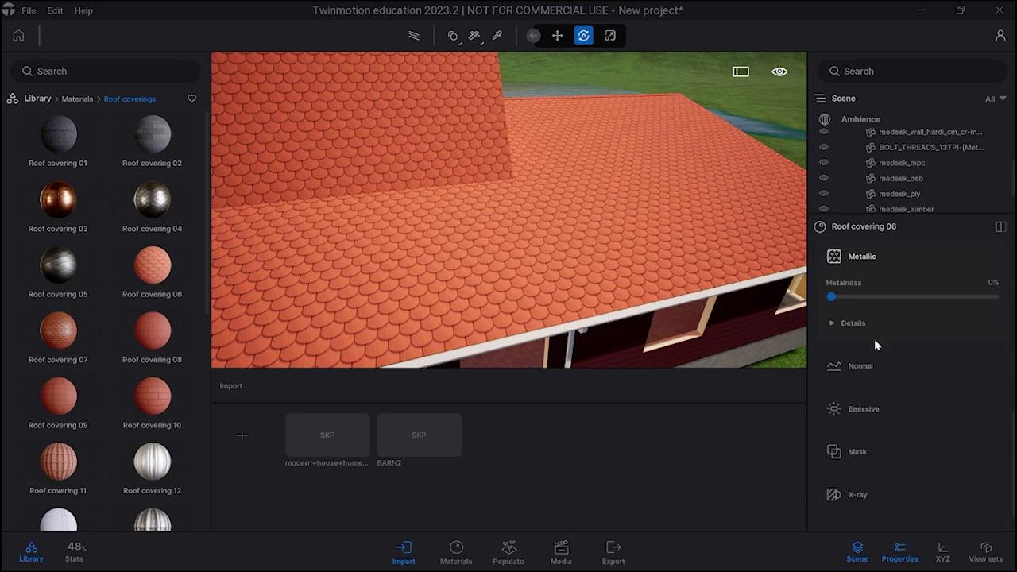
left_click(859, 328)
mouse_move(993, 370)
left_mouse_down()
mouse_move(832, 370)
mouse_move(994, 370)
left_mouse_up()
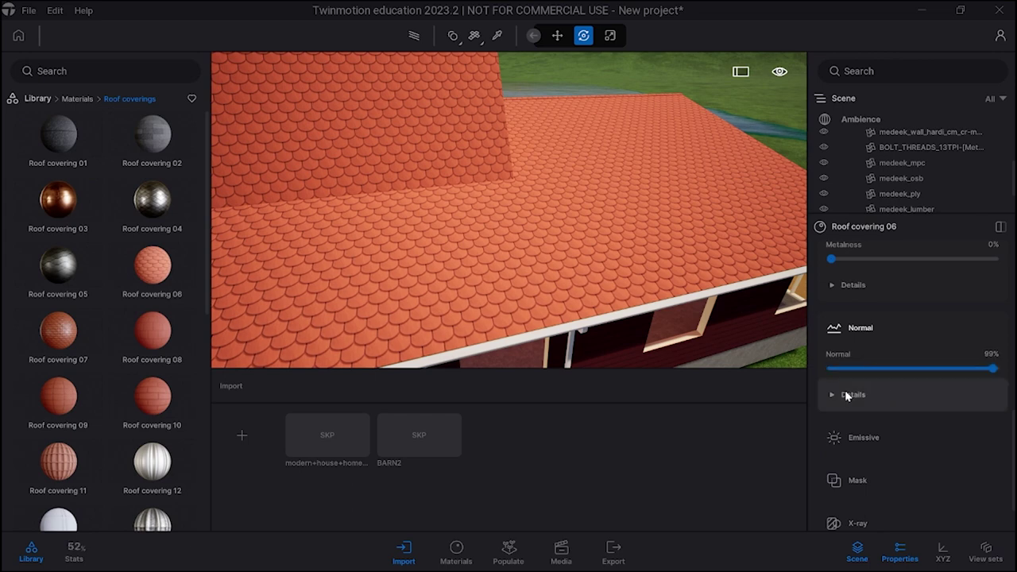
left_click(847, 395)
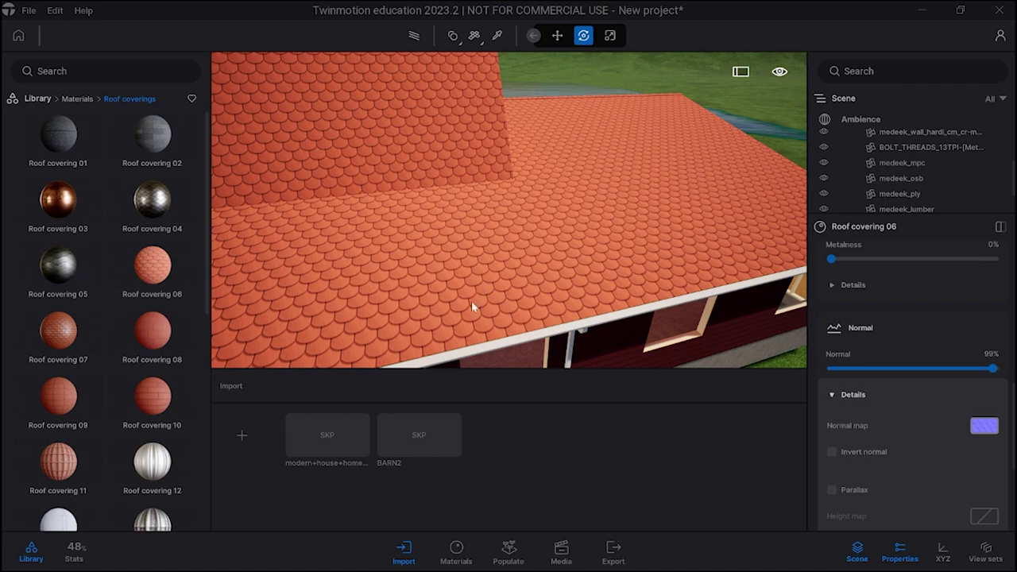
Move the view from the barn roof to an elevated overview of the house, pool and fenced yard
middle_click_drag(622, 359, 397, 359, "shift")
middle_click_drag(397, 238, 707, 238)
left_click_drag(794, 357, 555, 213)
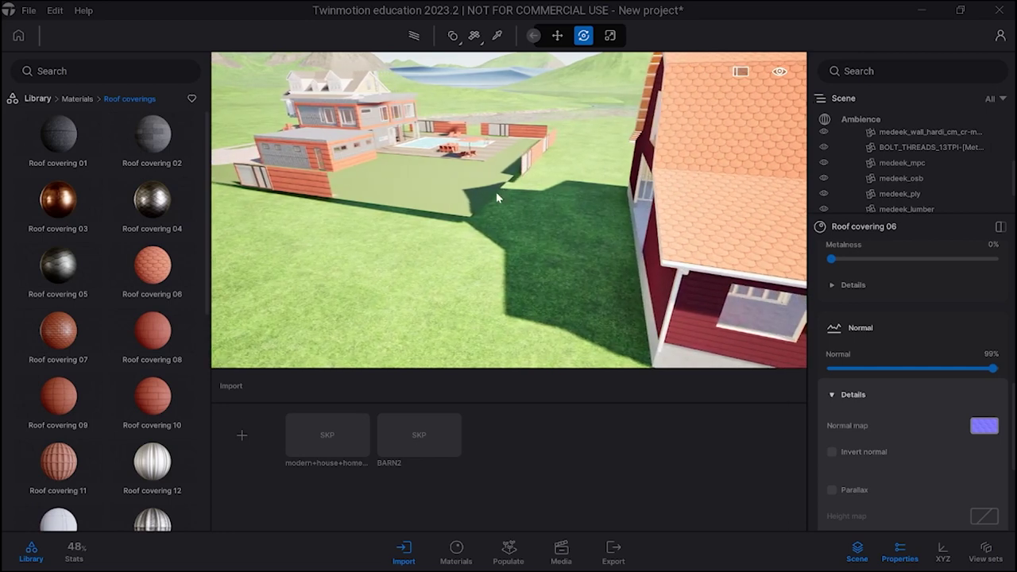
right_click_drag(309, 222, 226, 224)
key("w")
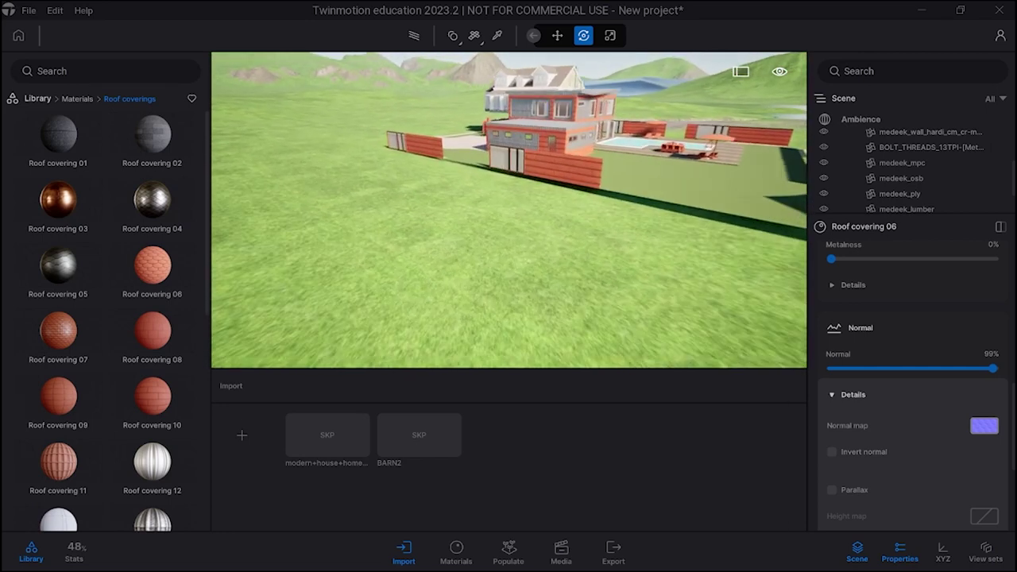
key("e")
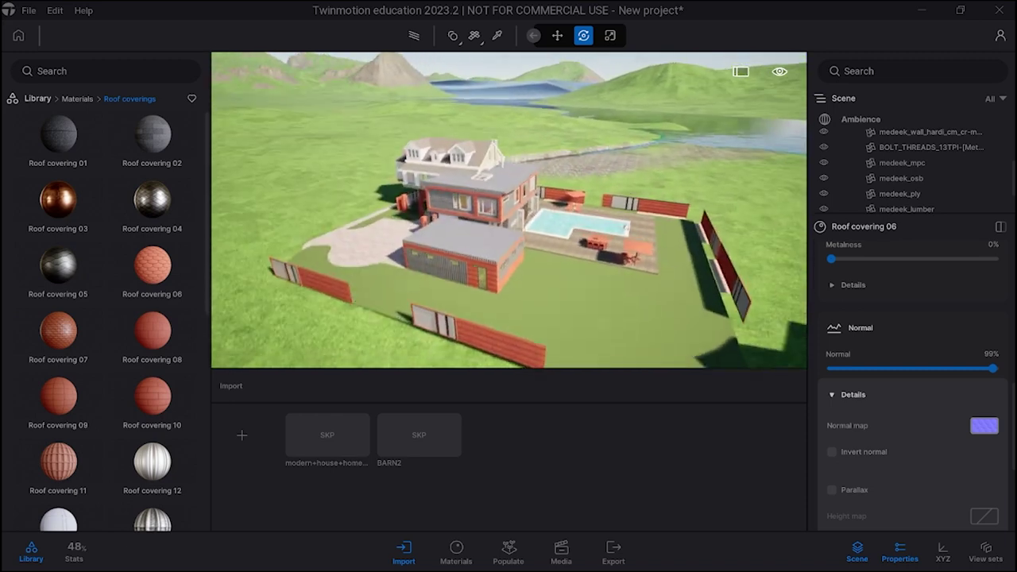